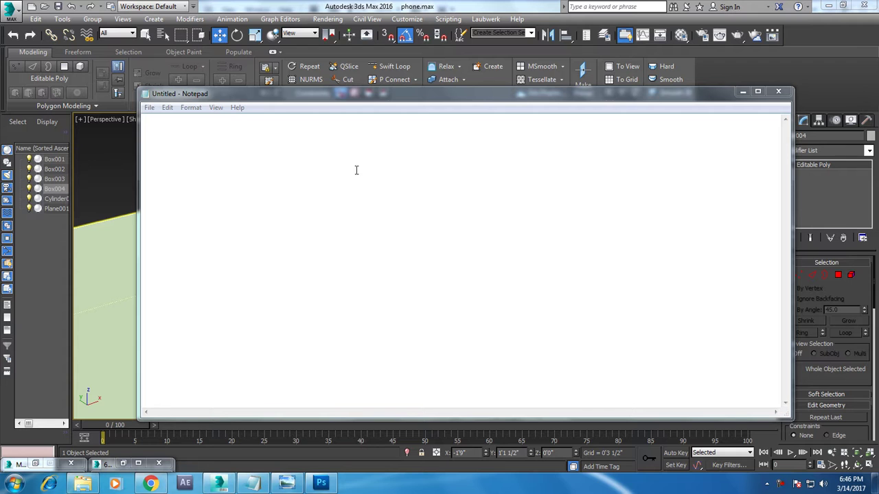
# Step: Type the intro line 'In this tutorial we will basic texture an i phone in 3dsmax.. Lets get started' in Notepad
pyautogui.write('In this tutorial we will basic texture an i ph')
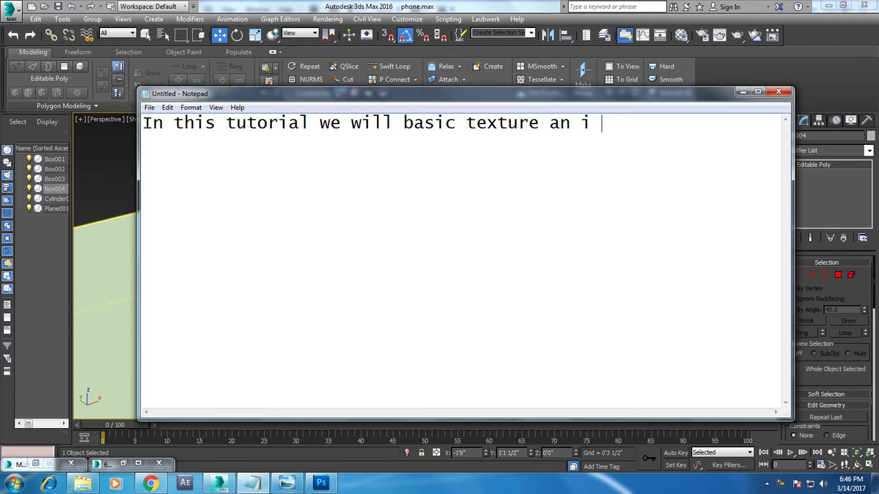
pyautogui.write('one ')
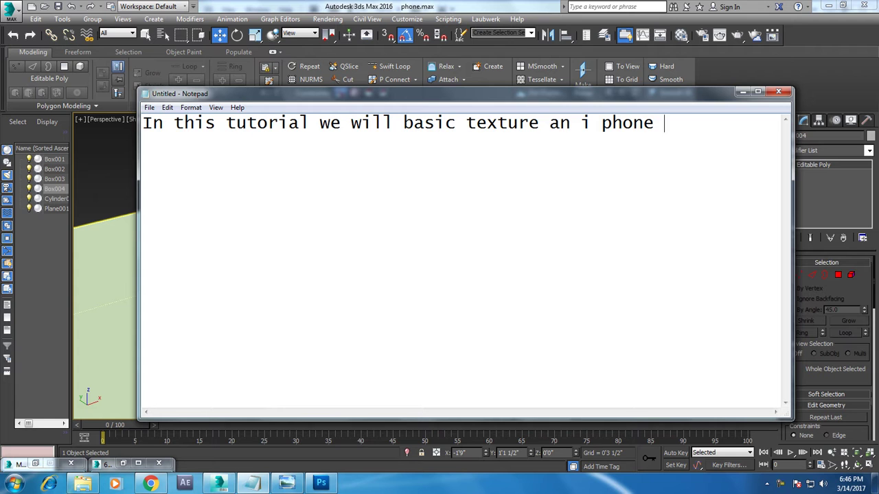
pyautogui.write('in 3dsmax..  Lets get started')
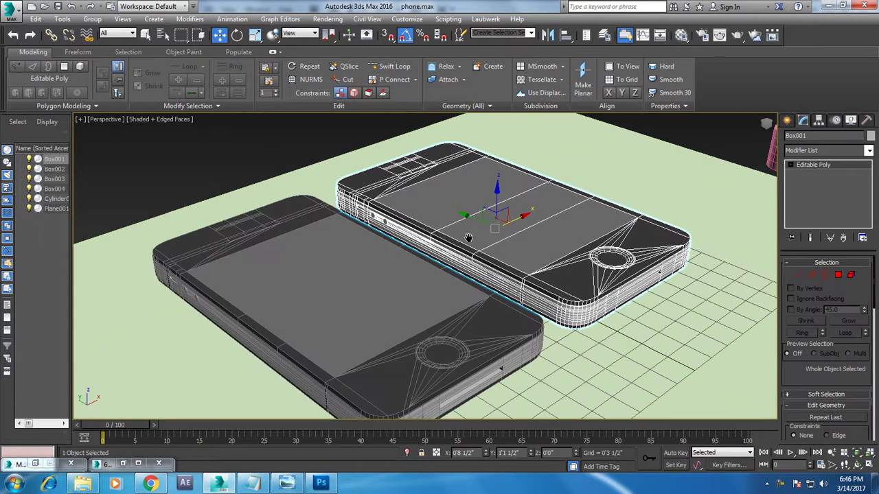
# Step: In the Material Editor, make 02 - Default active and bring up its Diffuse map choices
pyautogui.scroll(5, 486, 232)
pyautogui.scroll(2, 453, 230)
pyautogui.scroll(-5, 425, 229)
pyautogui.scroll(5, 410, 228)
pyautogui.scroll(1, 410, 228)
pyautogui.press('m')
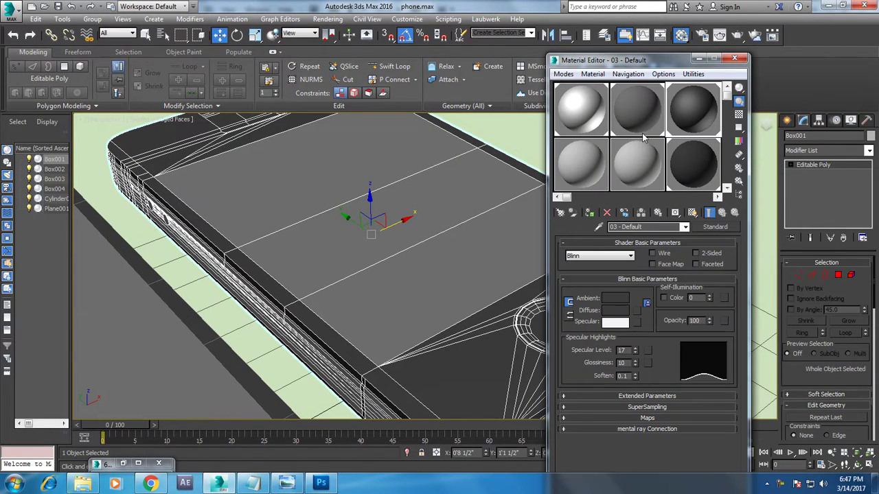
pyautogui.click(640, 127)
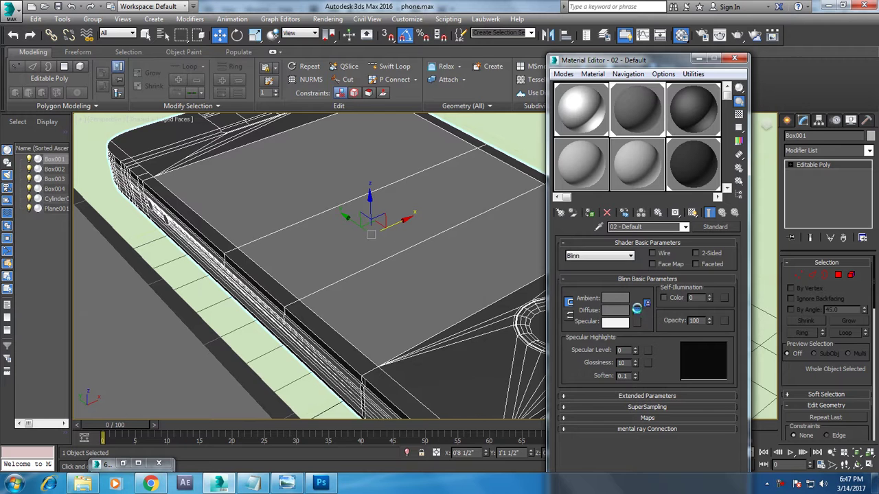
pyautogui.click(637, 309)
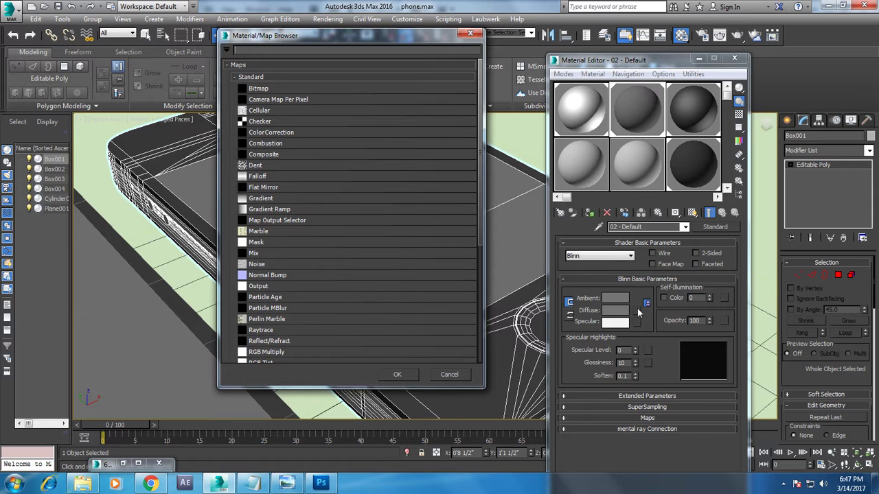
# Step: Load Desktop fullscreen.jpg as the 02 - Default diffuse bitmap and show it shaded in the viewport
pyautogui.doubleClick(283, 90)
pyautogui.click(38, 104)
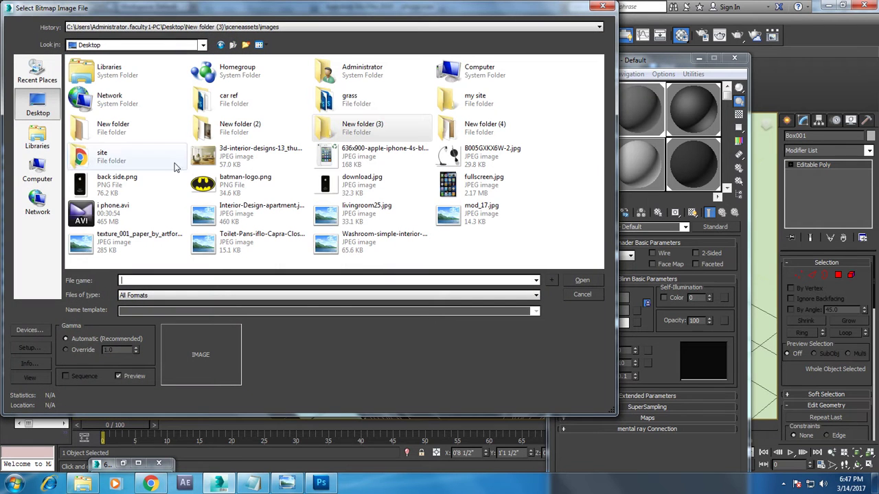
pyautogui.click(472, 187)
pyautogui.doubleClick(472, 187)
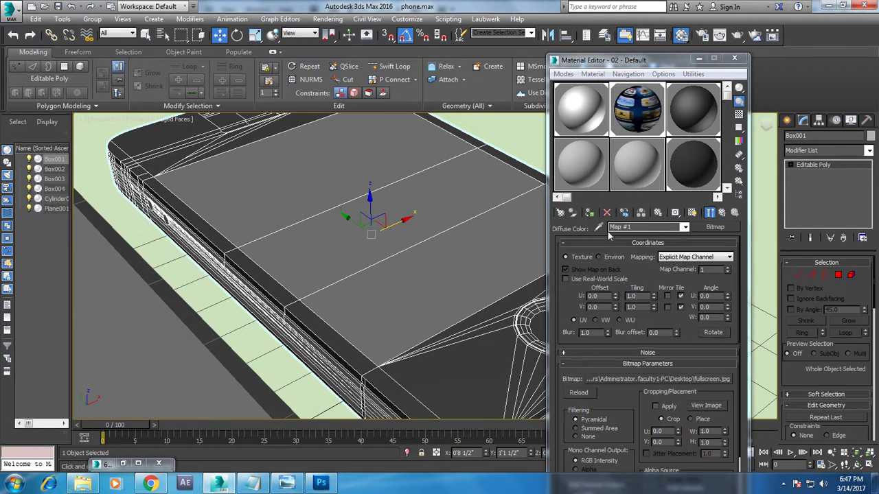
pyautogui.click(692, 213)
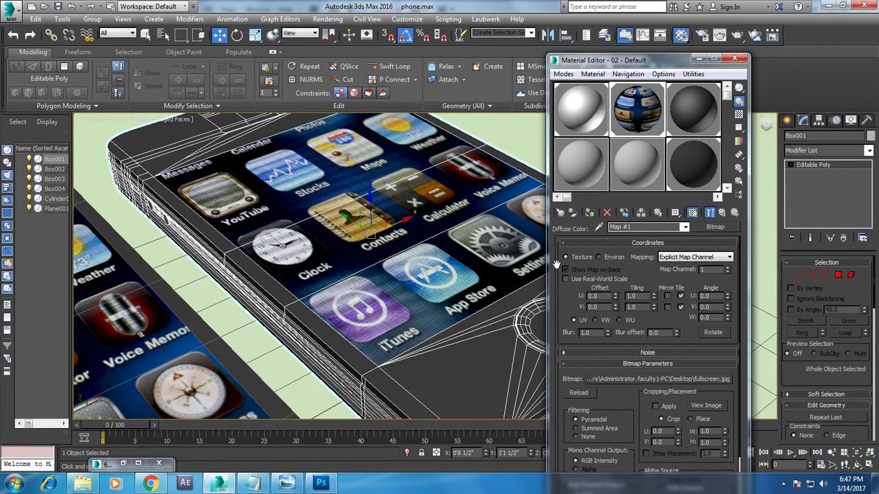
pyautogui.keyDown('alt'); pyautogui.moveTo(426, 261); pyautogui.dragTo(405, 263, button='middle'); pyautogui.keyUp('alt')
pyautogui.scroll(-5, 405, 264)
pyautogui.scroll(3, 396, 264)
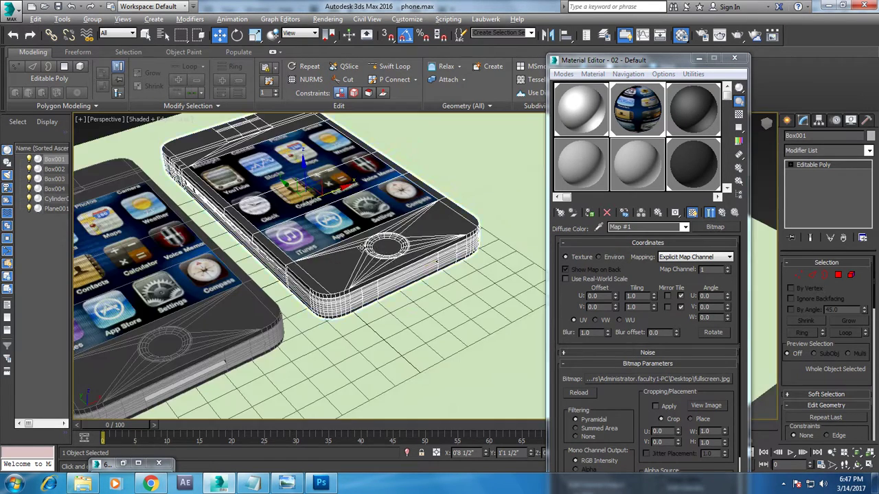
pyautogui.scroll(1, 396, 264)
# Step: Select the three screen polygons of the phone in Polygon mode
pyautogui.click(838, 275)
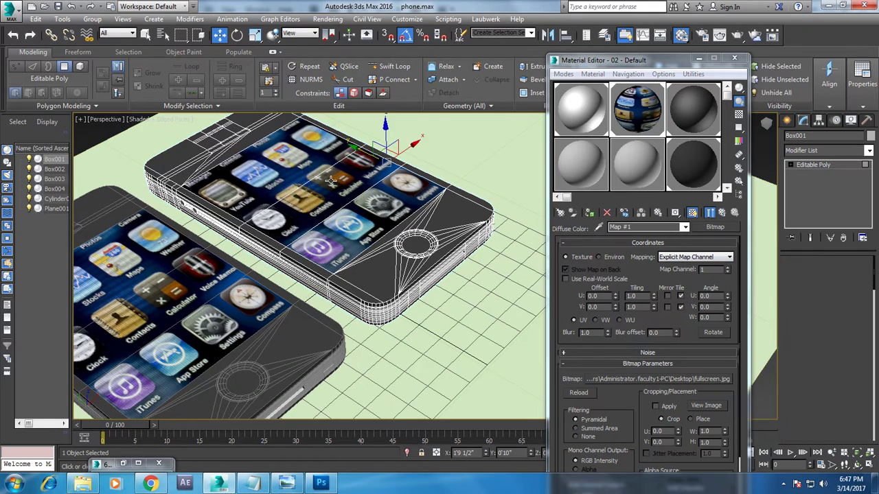
pyautogui.moveTo(290, 185); pyautogui.dragTo(348, 225)
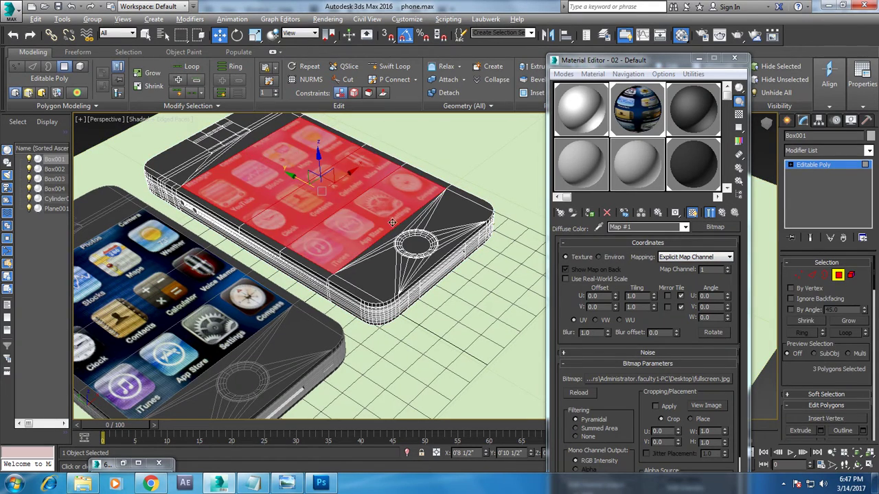
pyautogui.scroll(5, 392, 222)
pyautogui.scroll(-5, 392, 223)
pyautogui.moveTo(392, 222); pyautogui.dragTo(405, 227, button='middle')
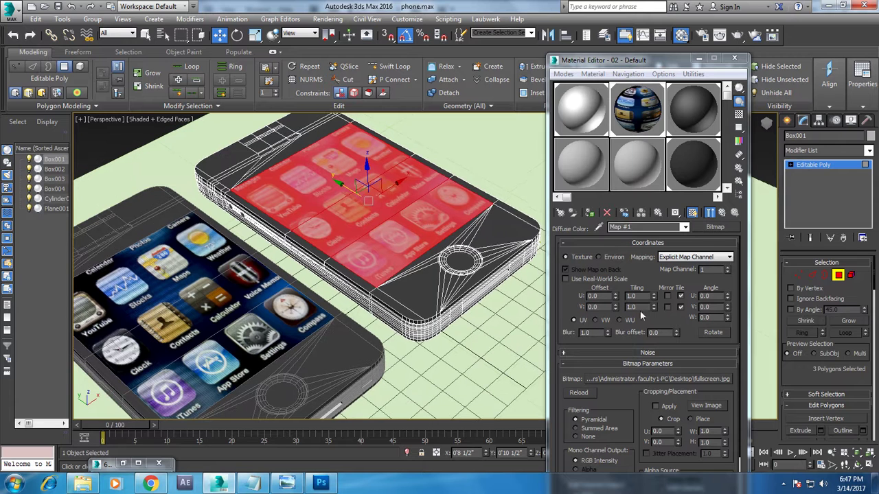
pyautogui.scroll(-2, 817, 372)
pyautogui.scroll(-3, 817, 372)
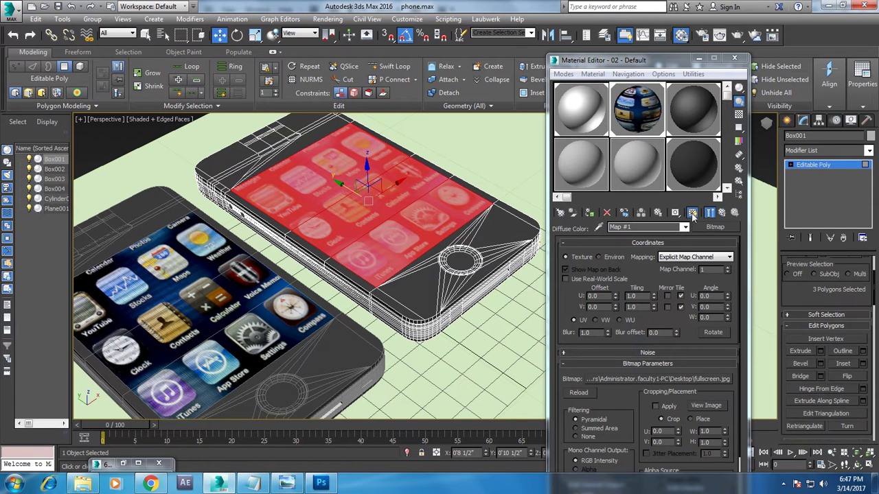
# Step: Apply a Box UVW Map to the screen polygons and inspect the fitted screen image
pyautogui.click(869, 151)
pyautogui.scroll(-20, 862, 207)
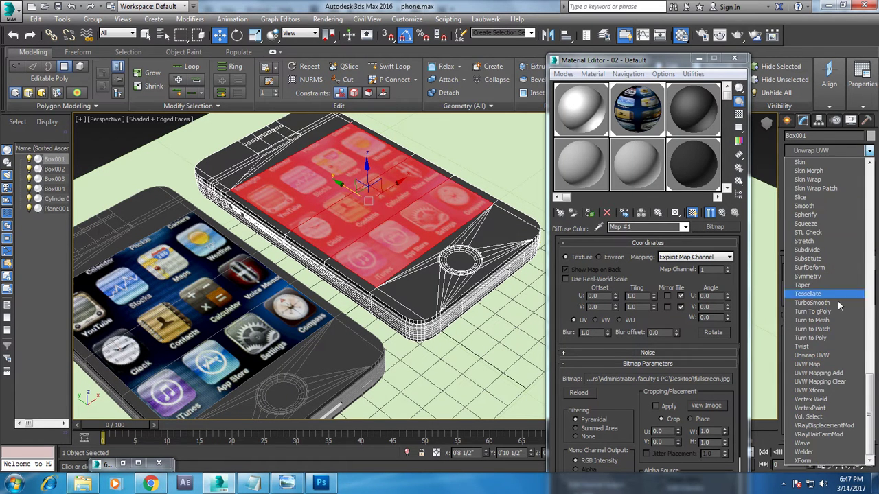
pyautogui.click(816, 365)
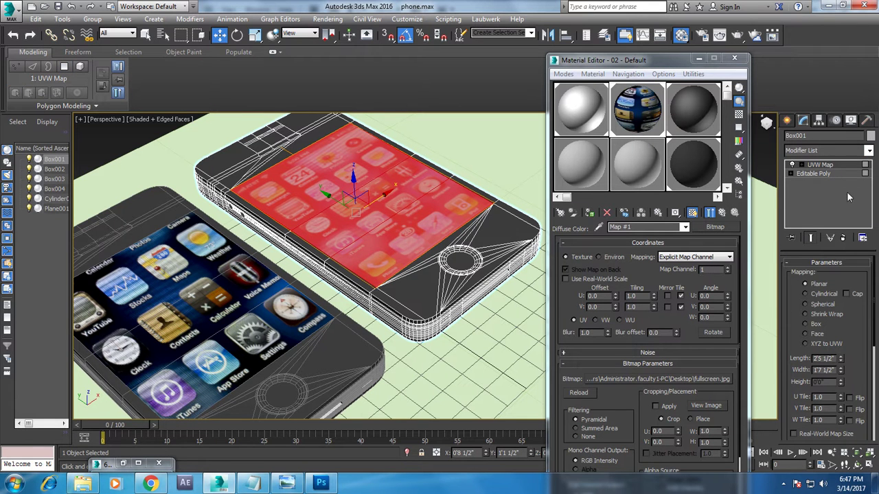
pyautogui.click(814, 326)
pyautogui.click(699, 59)
pyautogui.click(721, 139)
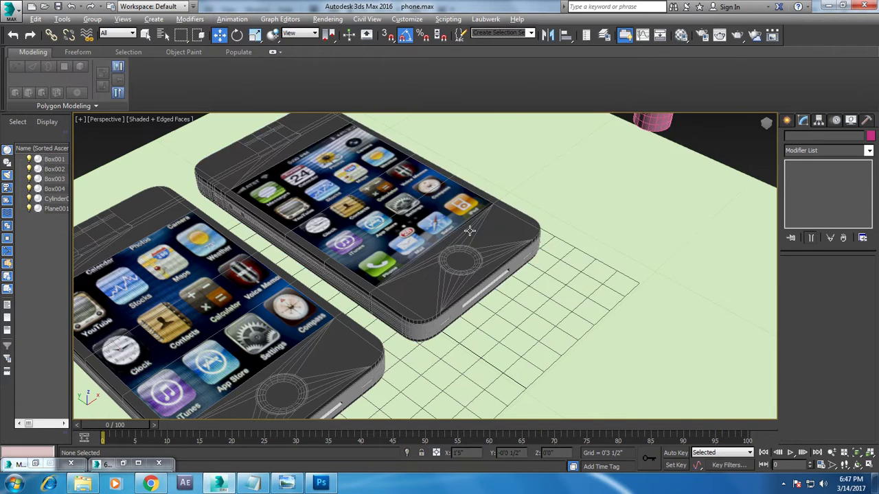
pyautogui.keyDown('alt'); pyautogui.moveTo(721, 139); pyautogui.dragTo(217, 350, button='middle'); pyautogui.keyUp('alt')
# Step: Delete the second phone, Box004, from the scene
pyautogui.hotkey('ctrl', 'z')
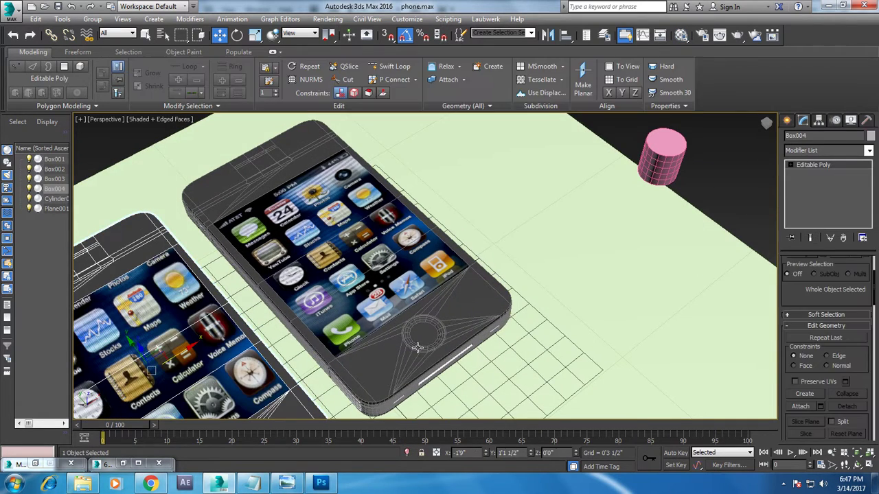
pyautogui.hotkey('shift', 'z')
pyautogui.scroll(3, 410, 238)
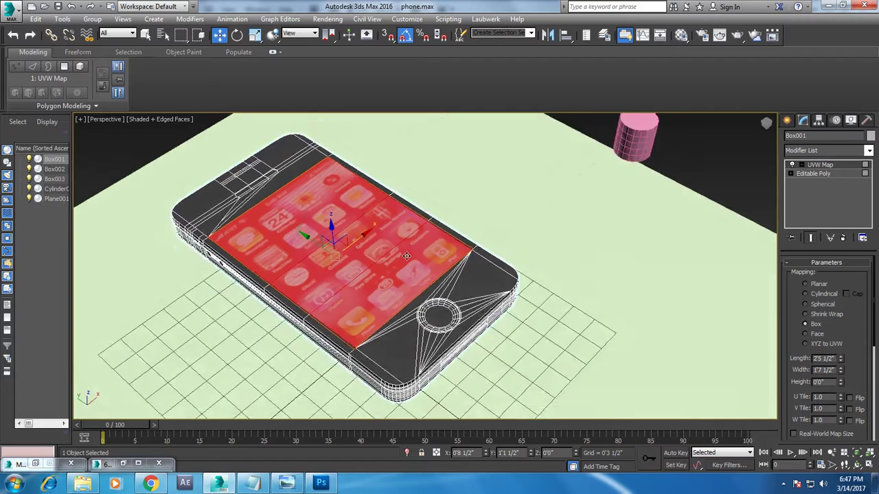
pyautogui.scroll(3, 580, 266)
# Step: Convert Box001 to Editable Poly, collapsing its screen UVW mapping
pyautogui.rightClick(446, 254)
pyautogui.moveTo(469, 365)
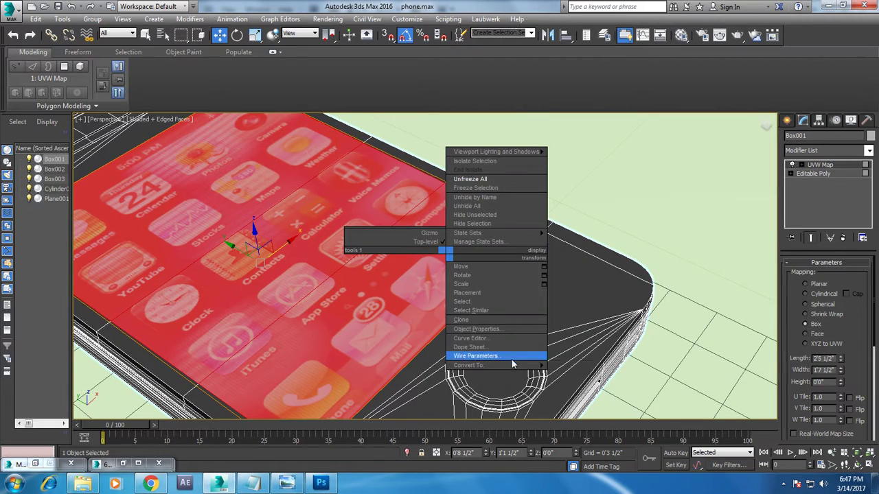
pyautogui.click(606, 374)
pyautogui.scroll(-5, 526, 273)
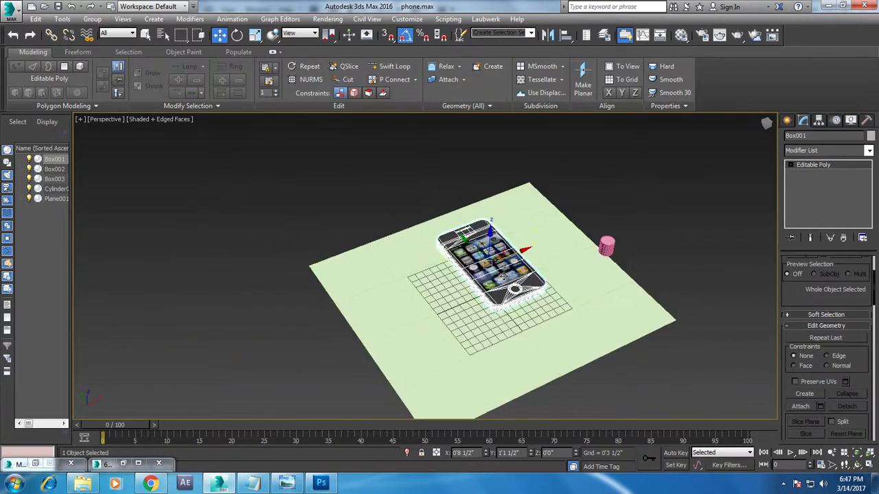
pyautogui.scroll(5, 526, 273)
pyautogui.scroll(1, 527, 273)
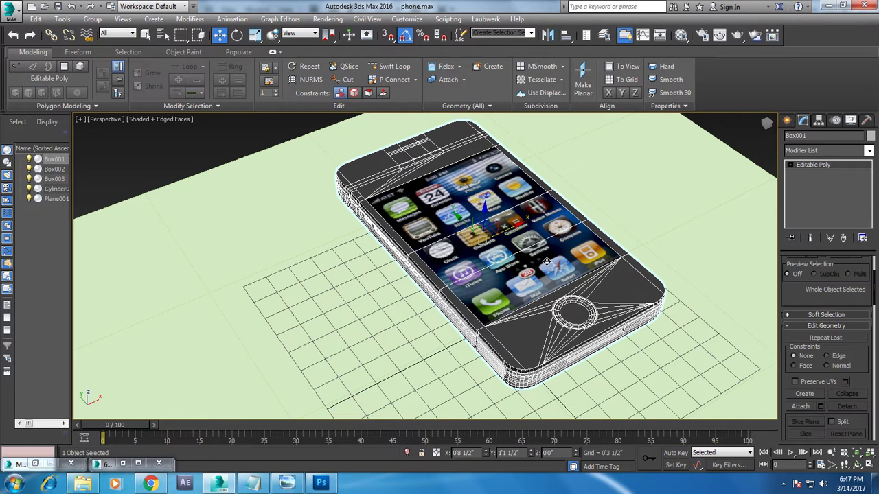
# Step: Rotate the phone 180° so its back faces up, then look down on the back
pyautogui.press('e')
pyautogui.moveTo(457, 232); pyautogui.dragTo(455, 268)
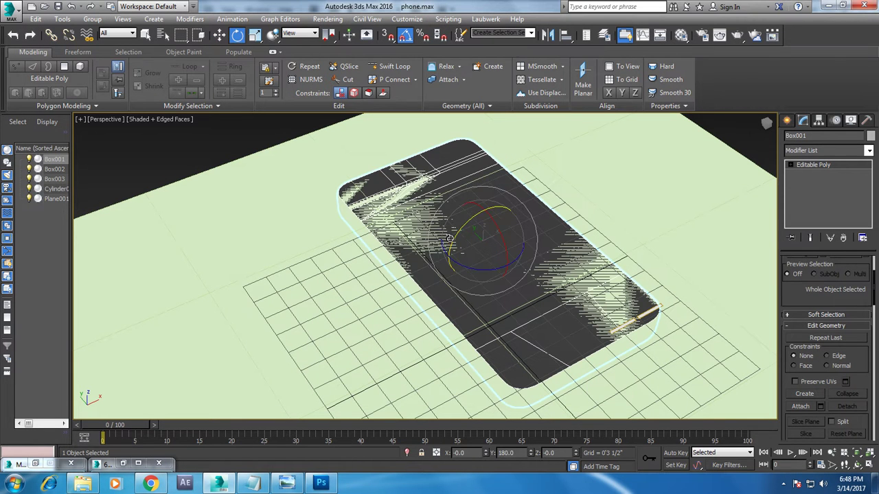
pyautogui.press('w')
pyautogui.press('4')
pyautogui.click(431, 176)
pyautogui.keyDown('alt'); pyautogui.moveTo(495, 218); pyautogui.dragTo(524, 184, button='middle'); pyautogui.keyUp('alt')
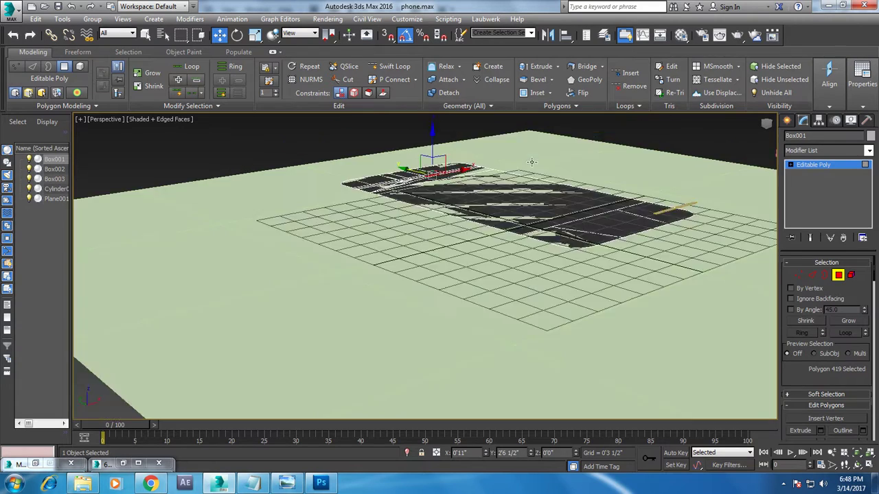
pyautogui.click(813, 165)
pyautogui.moveTo(474, 205)
pyautogui.keyDown('alt'); pyautogui.mouseDown(button='middle')
pyautogui.moveTo(492, 184)
pyautogui.moveTo(548, 280)
pyautogui.mouseUp(button='middle'); pyautogui.keyUp('alt')
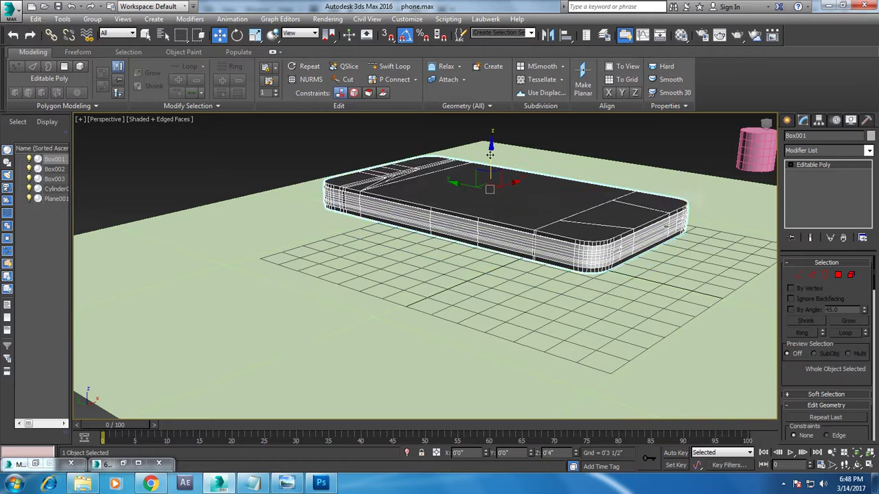
# Step: Select the polygons along the phone's top edge, including the rounded top corner
pyautogui.click(837, 275)
pyautogui.scroll(3, 503, 215)
pyautogui.scroll(5, 486, 282)
pyautogui.scroll(-6, 486, 281)
pyautogui.click(400, 265)
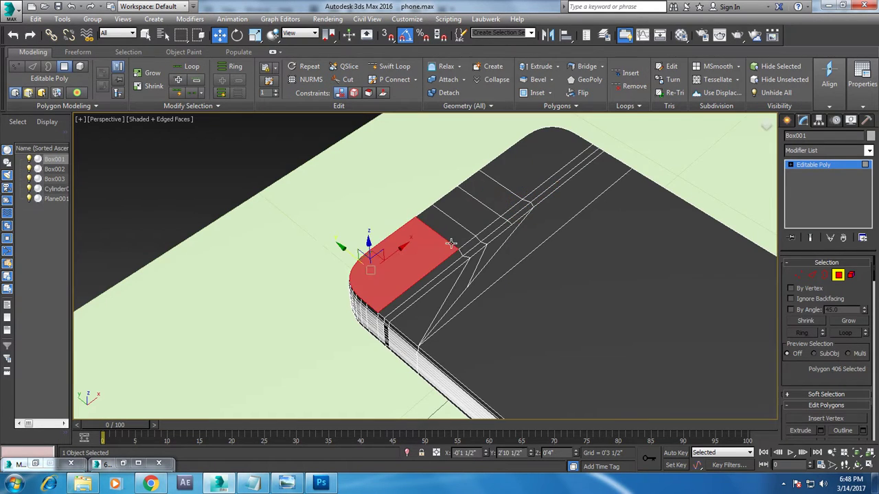
pyautogui.keyDown('ctrl'); pyautogui.click(452, 240); pyautogui.keyUp('ctrl')
pyautogui.keyDown('ctrl'); pyautogui.click(500, 197); pyautogui.keyUp('ctrl')
pyautogui.keyDown('ctrl'); pyautogui.click(537, 191); pyautogui.keyUp('ctrl')
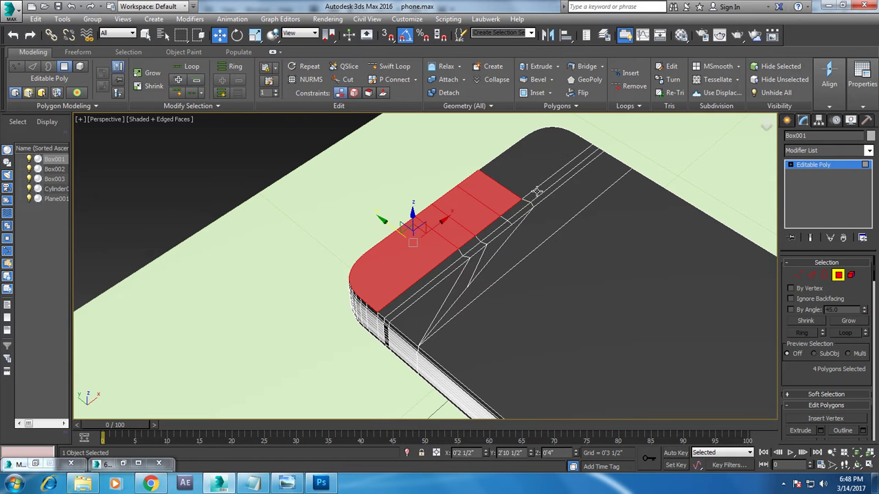
pyautogui.keyDown('ctrl'); pyautogui.click(528, 199); pyautogui.keyUp('ctrl')
pyautogui.keyDown('ctrl'); pyautogui.click(514, 209); pyautogui.keyUp('ctrl')
pyautogui.keyDown('ctrl'); pyautogui.click(486, 230); pyautogui.keyUp('ctrl')
pyautogui.keyDown('ctrl'); pyautogui.click(474, 244); pyautogui.keyUp('ctrl')
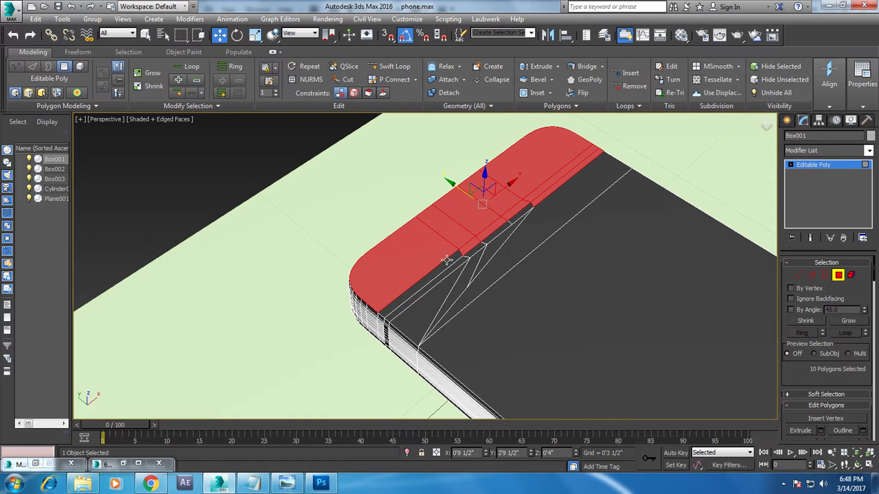
# Step: Add the remaining top strips, thin triangles, large top face and dark corner faces
pyautogui.keyDown('ctrl'); pyautogui.click(447, 261); pyautogui.keyUp('ctrl')
pyautogui.keyDown('ctrl'); pyautogui.click(460, 258); pyautogui.keyUp('ctrl')
pyautogui.keyDown('ctrl'); pyautogui.click(476, 251); pyautogui.keyUp('ctrl')
pyautogui.keyDown('ctrl'); pyautogui.click(489, 238); pyautogui.keyUp('ctrl')
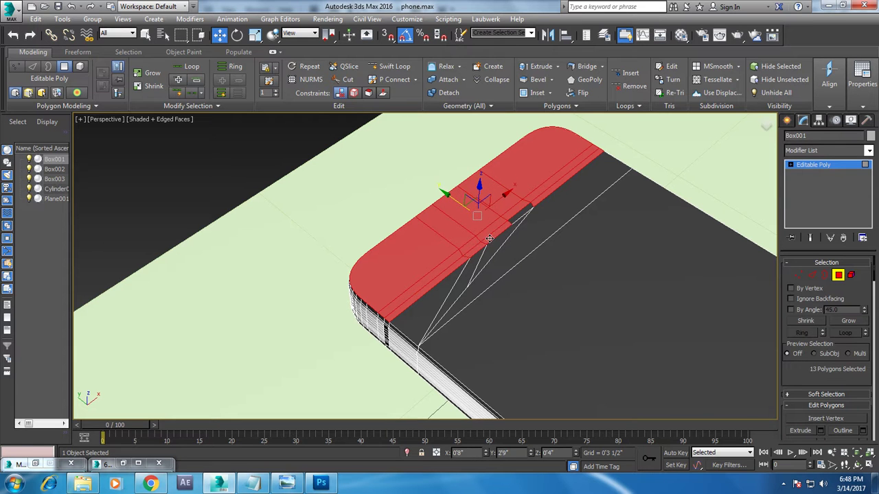
pyautogui.keyDown('ctrl'); pyautogui.click(522, 212); pyautogui.keyUp('ctrl')
pyautogui.keyDown('ctrl'); pyautogui.click(496, 243); pyautogui.keyUp('ctrl')
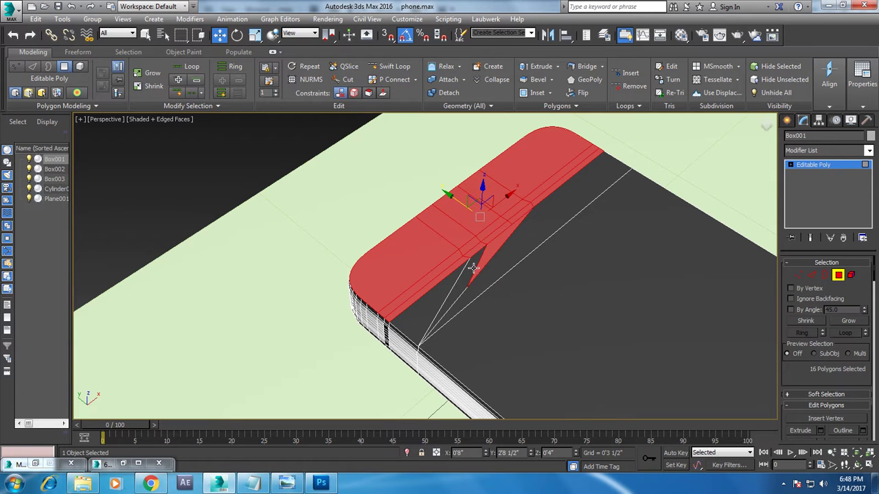
pyautogui.keyDown('ctrl'); pyautogui.click(440, 282); pyautogui.keyUp('ctrl')
pyautogui.keyDown('ctrl'); pyautogui.click(510, 246); pyautogui.keyUp('ctrl')
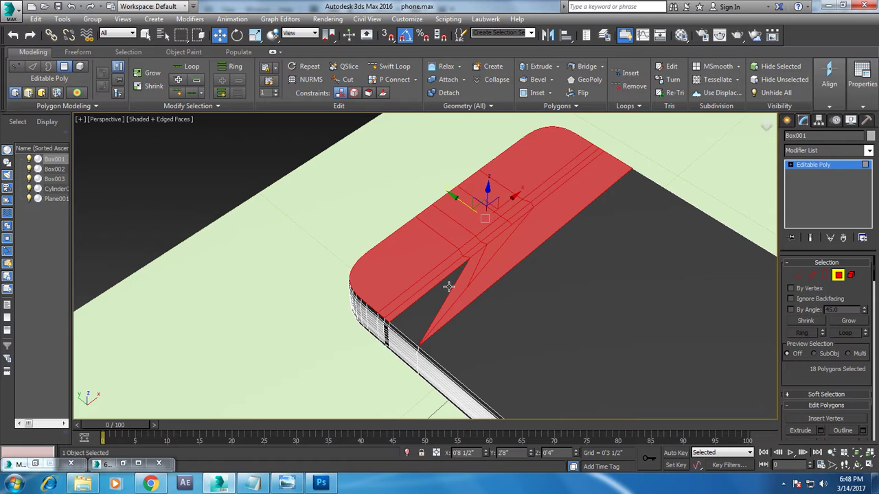
pyautogui.scroll(-5, 449, 287)
pyautogui.keyDown('ctrl'); pyautogui.click(519, 312); pyautogui.keyUp('ctrl')
pyautogui.keyDown('ctrl'); pyautogui.click(552, 372); pyautogui.keyUp('ctrl')
pyautogui.keyDown('ctrl'); pyautogui.click(560, 358); pyautogui.keyUp('ctrl')
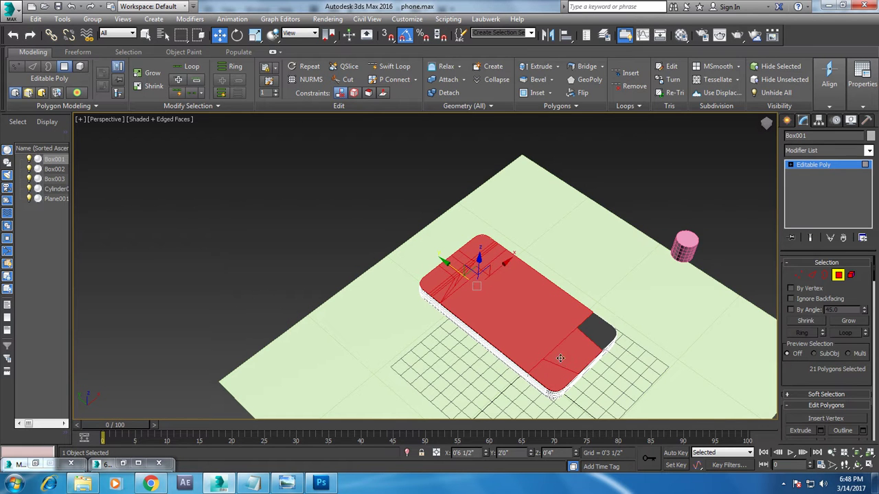
pyautogui.keyDown('ctrl'); pyautogui.click(595, 335); pyautogui.keyUp('ctrl')
# Step: Switch the viewport to wireframe and orbit around the phone
pyautogui.keyDown('alt'); pyautogui.moveTo(548, 323); pyautogui.dragTo(560, 304, button='middle'); pyautogui.keyUp('alt')
pyautogui.press('F3')
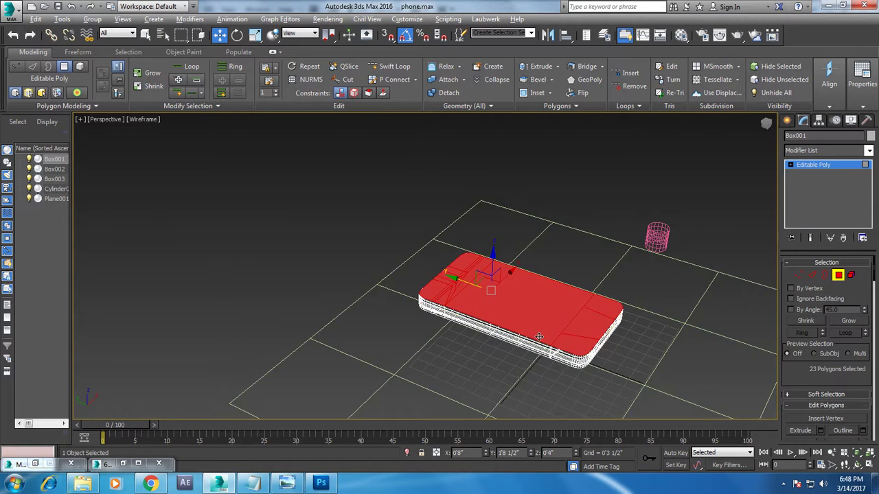
pyautogui.keyDown('alt'); pyautogui.moveTo(539, 337); pyautogui.dragTo(525, 331, button='middle'); pyautogui.keyUp('alt')
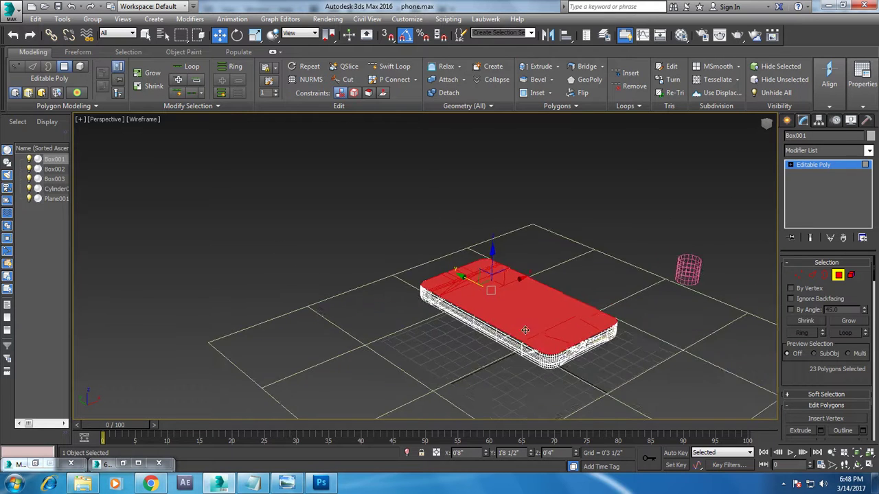
pyautogui.scroll(5, 524, 330)
pyautogui.scroll(-3, 563, 313)
# Step: Give an unused material back side.png as its diffuse bitmap and show it in the viewport
pyautogui.press('m')
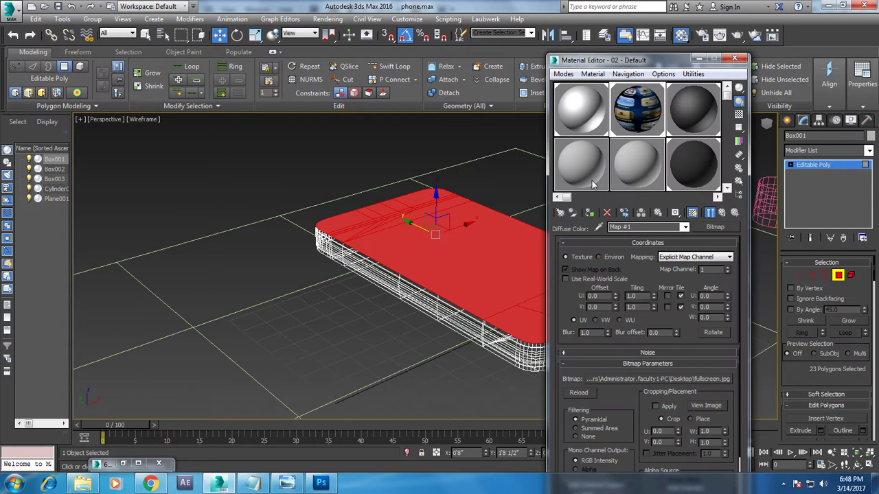
pyautogui.click(726, 184)
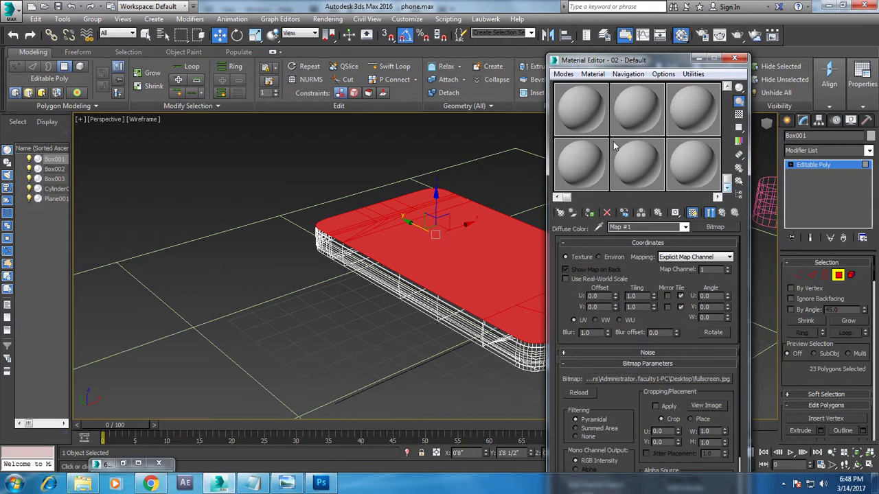
pyautogui.click(598, 158)
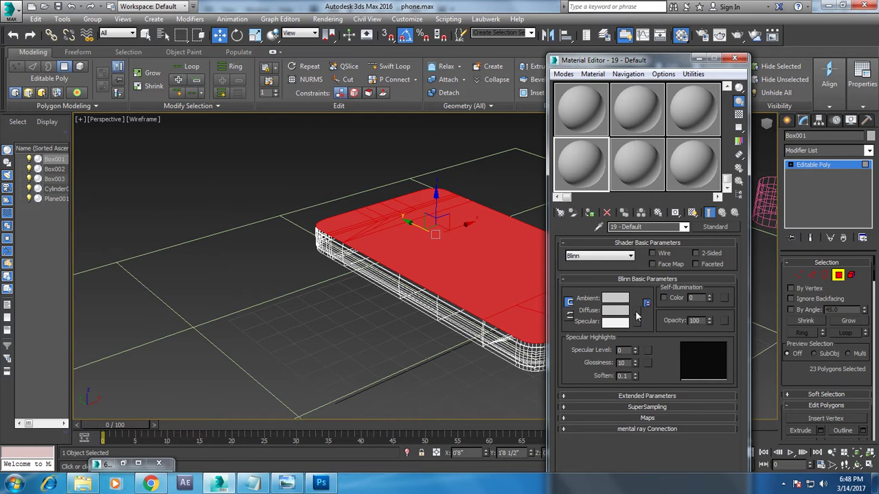
pyautogui.click(636, 312)
pyautogui.doubleClick(264, 88)
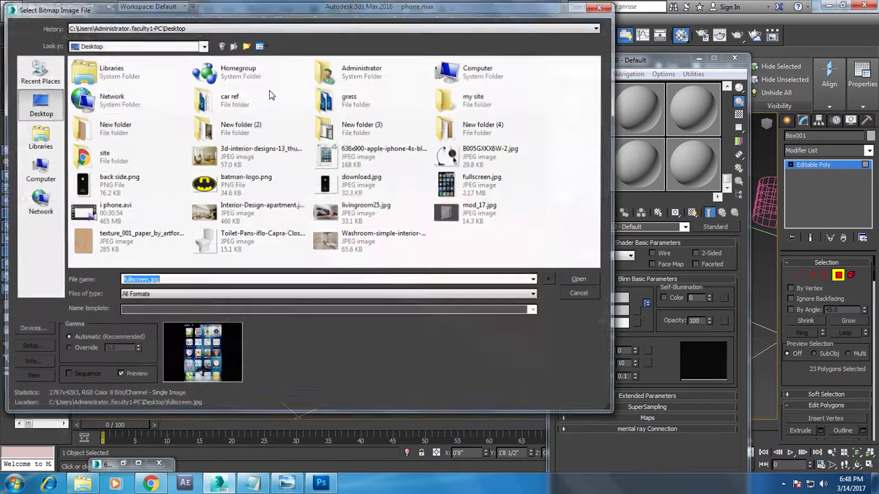
pyautogui.doubleClick(115, 186)
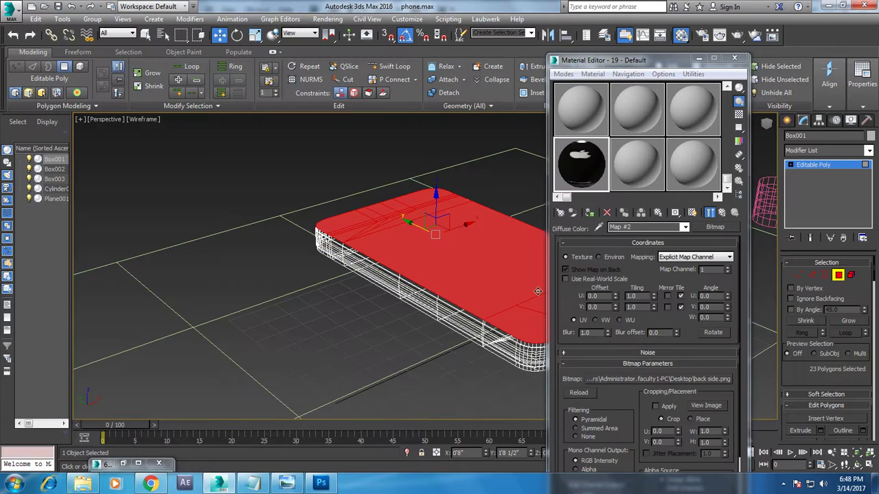
pyautogui.click(694, 213)
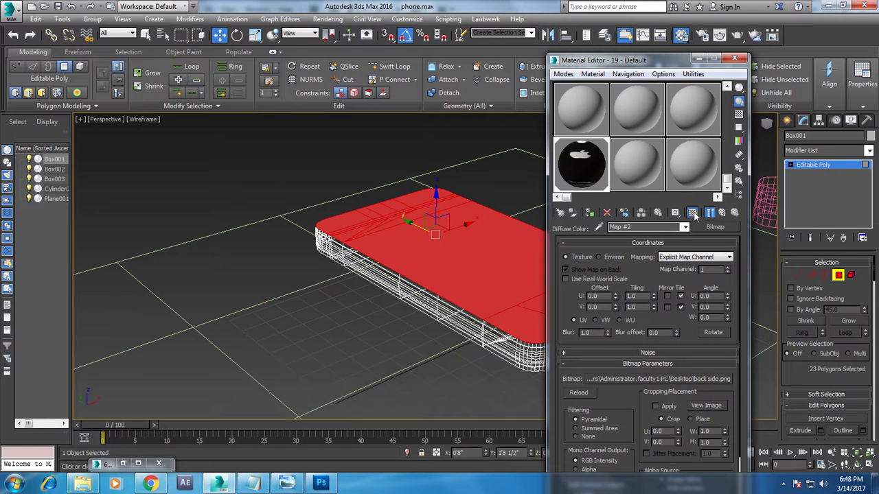
pyautogui.scroll(2, 418, 249)
pyautogui.scroll(2, 416, 252)
pyautogui.scroll(2, 414, 257)
pyautogui.scroll(-3, 529, 255)
pyautogui.click(869, 150)
# Step: Add a UVW Map modifier with Box mapping to the phone for the back texture
pyautogui.press('u')
pyautogui.click(810, 364)
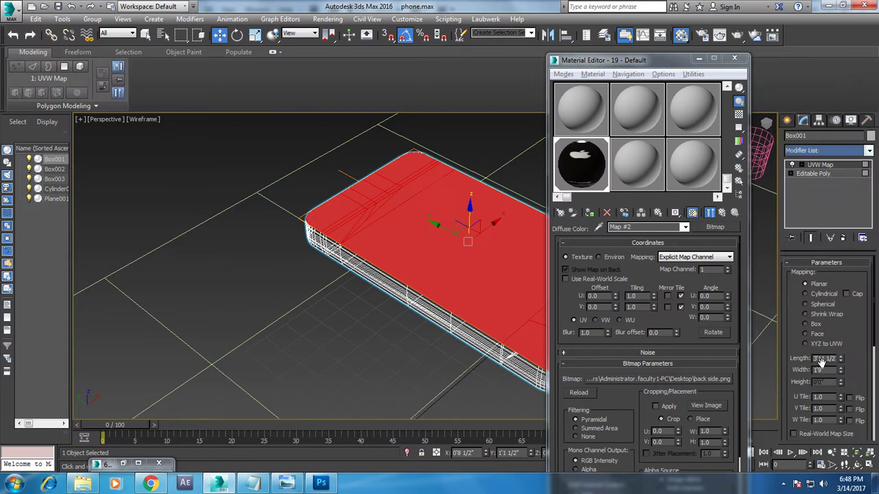
pyautogui.click(588, 213)
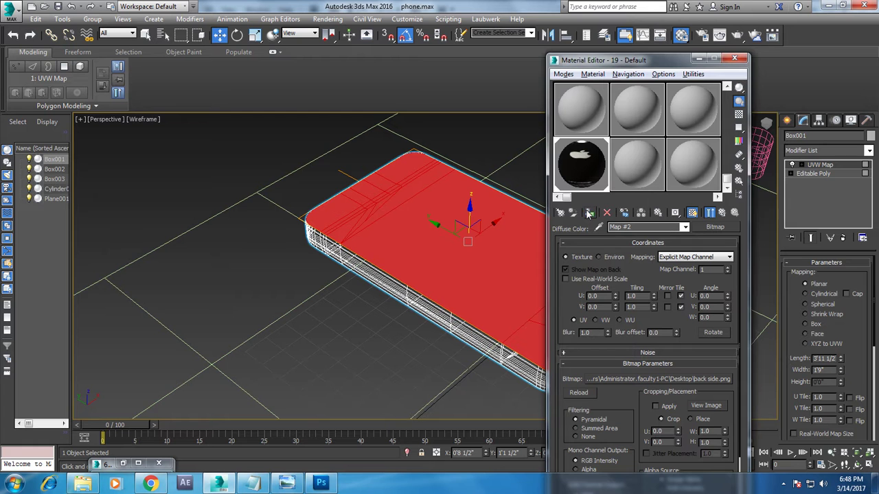
pyautogui.click(815, 325)
pyautogui.click(368, 347)
pyautogui.scroll(-3, 330, 313)
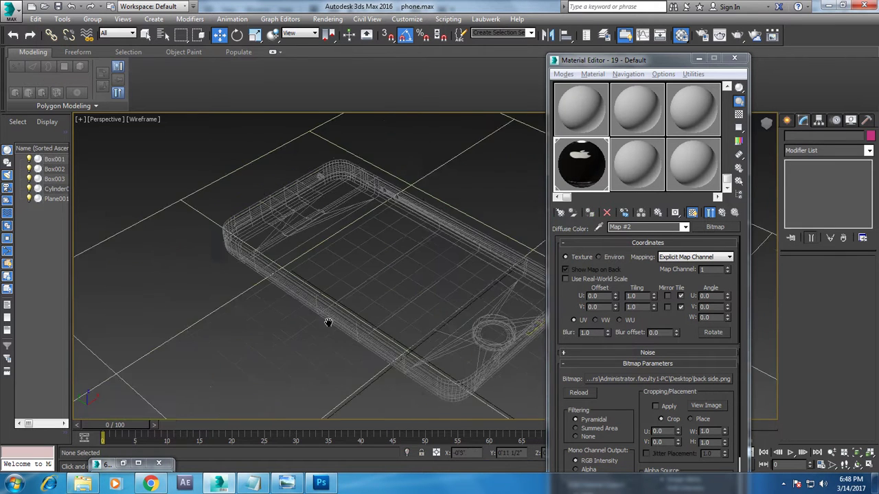
pyautogui.press('F3')
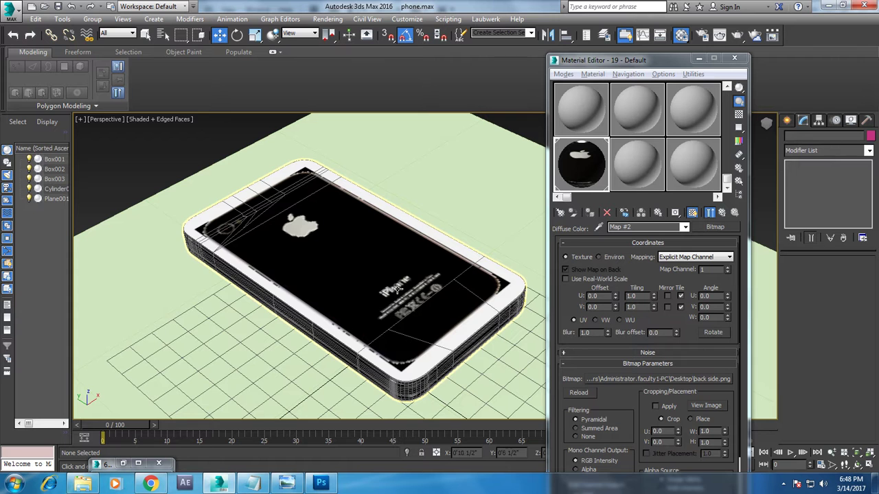
pyautogui.click(386, 266)
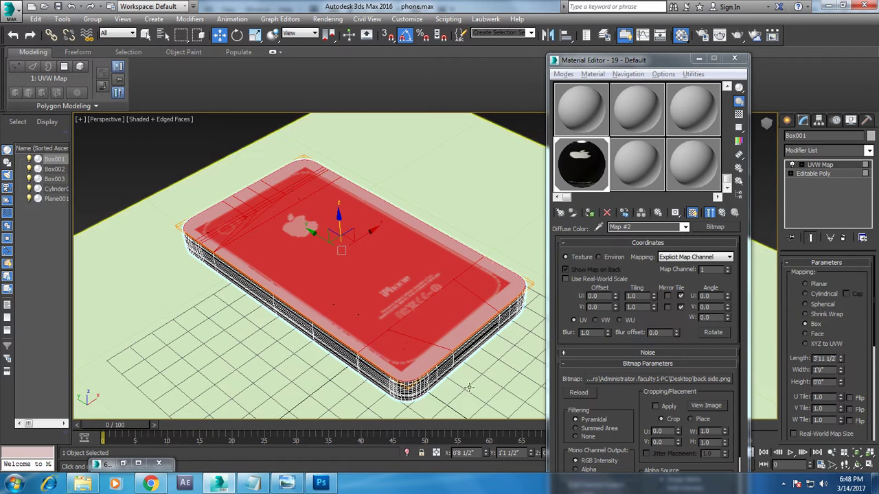
# Step: Stretch the UVW gizmo length to 4'7" to fit the logo, then collapse to Editable Poly
pyautogui.click(801, 165)
pyautogui.click(821, 173)
pyautogui.moveTo(841, 362); pyautogui.dragTo(844, 353)
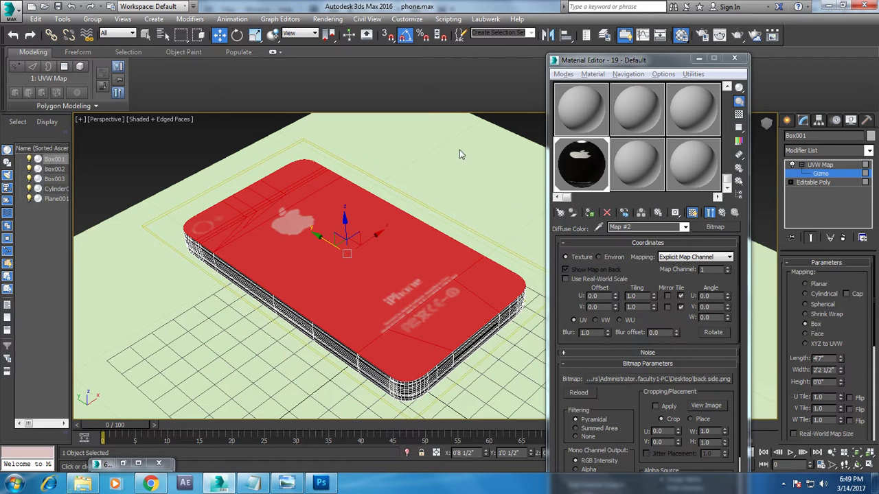
pyautogui.scroll(-3, 426, 245)
pyautogui.keyDown('alt'); pyautogui.moveTo(410, 259); pyautogui.dragTo(413, 292, button='middle'); pyautogui.keyUp('alt')
pyautogui.scroll(3, 413, 292)
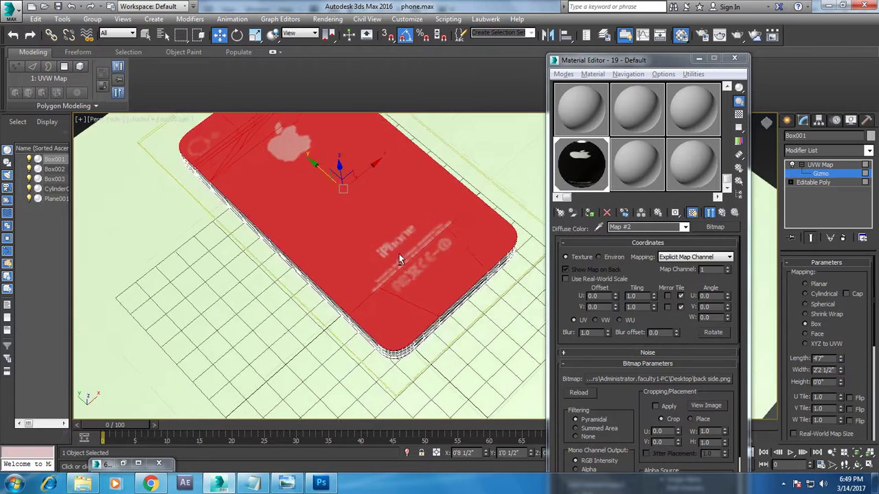
pyautogui.keyDown('alt'); pyautogui.moveTo(399, 254); pyautogui.dragTo(458, 291, button='middle'); pyautogui.keyUp('alt')
pyautogui.scroll(-2, 445, 278)
pyautogui.scroll(-1, 365, 262)
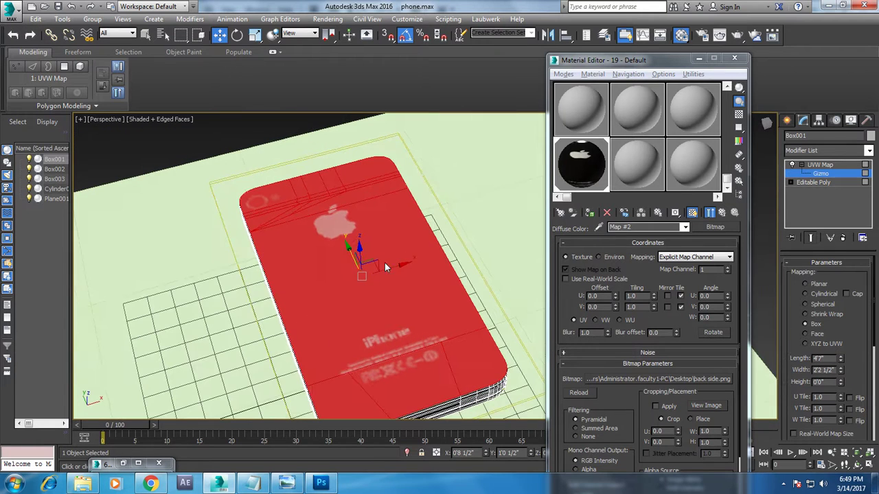
pyautogui.moveTo(385, 263)
pyautogui.keyDown('alt'); pyautogui.mouseDown(button='middle')
pyautogui.moveTo(401, 267)
pyautogui.moveTo(393, 269)
pyautogui.mouseUp(button='middle'); pyautogui.keyUp('alt')
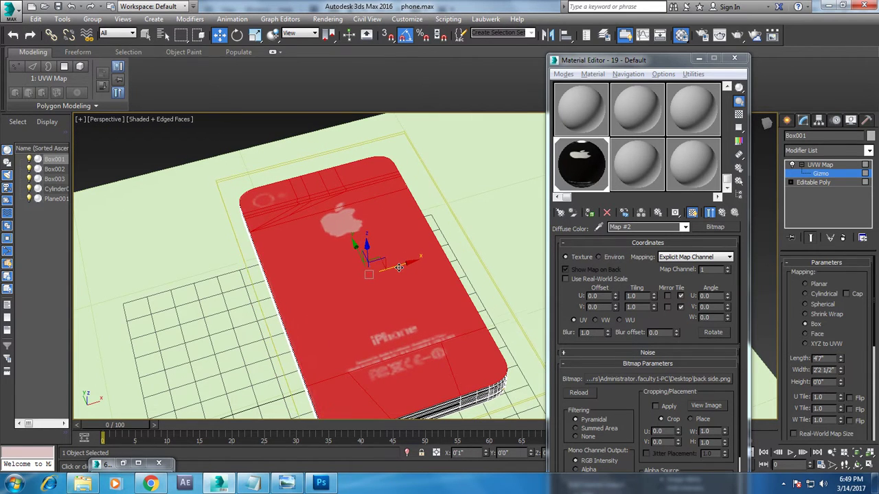
pyautogui.keyDown('alt'); pyautogui.moveTo(308, 199); pyautogui.dragTo(385, 231, button='middle'); pyautogui.keyUp('alt')
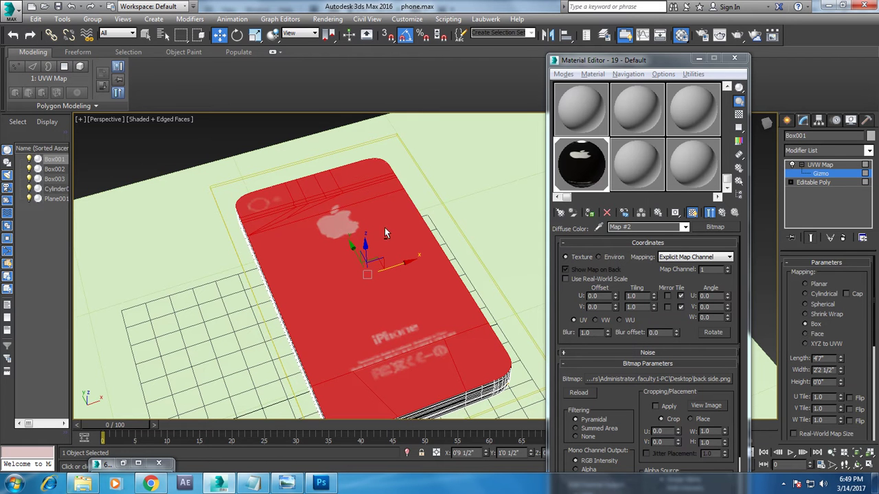
pyautogui.rightClick(345, 300)
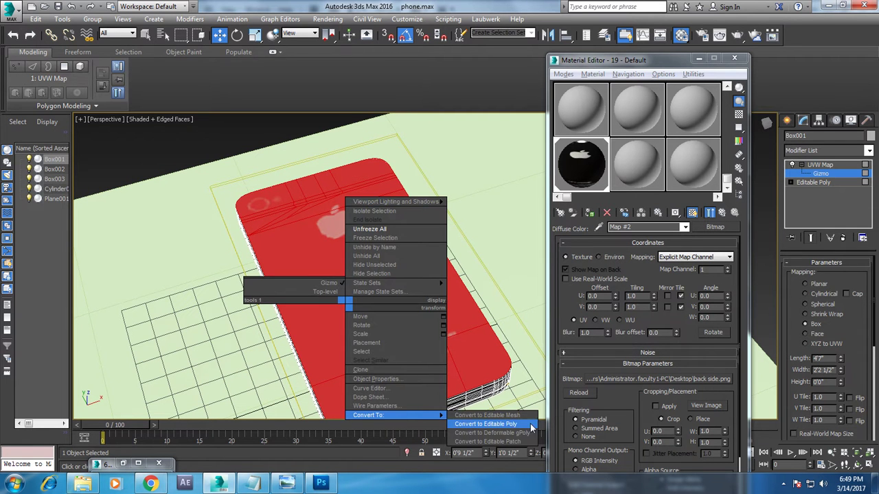
pyautogui.moveTo(394, 415)
pyautogui.click(512, 426)
# Step: Load brushedsteel4.jpg as the first material's diffuse bitmap and view it along the phone's sides
pyautogui.keyDown('alt'); pyautogui.moveTo(320, 235); pyautogui.dragTo(370, 237, button='middle'); pyautogui.keyUp('alt')
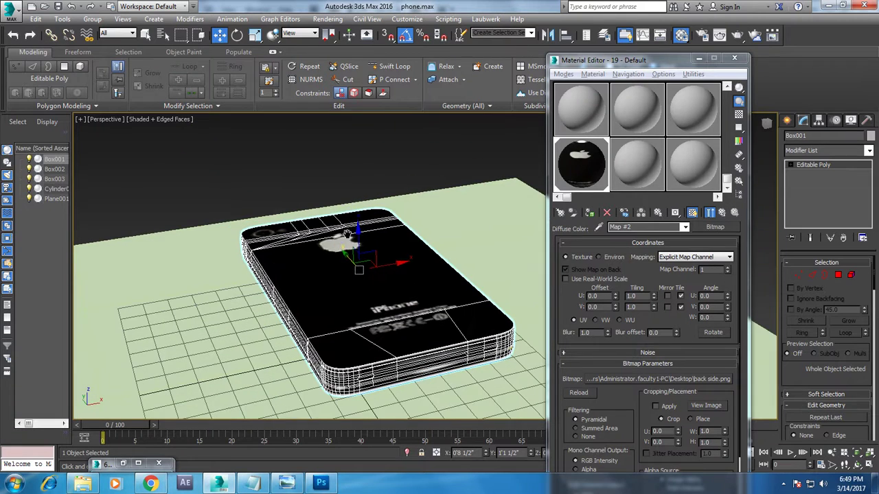
pyautogui.click(736, 137)
pyautogui.moveTo(729, 135); pyautogui.dragTo(729, 96)
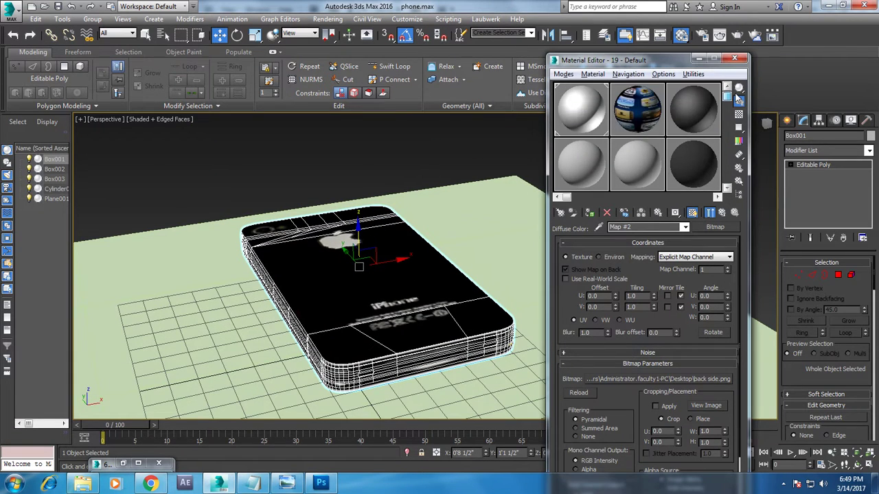
pyautogui.click(581, 108)
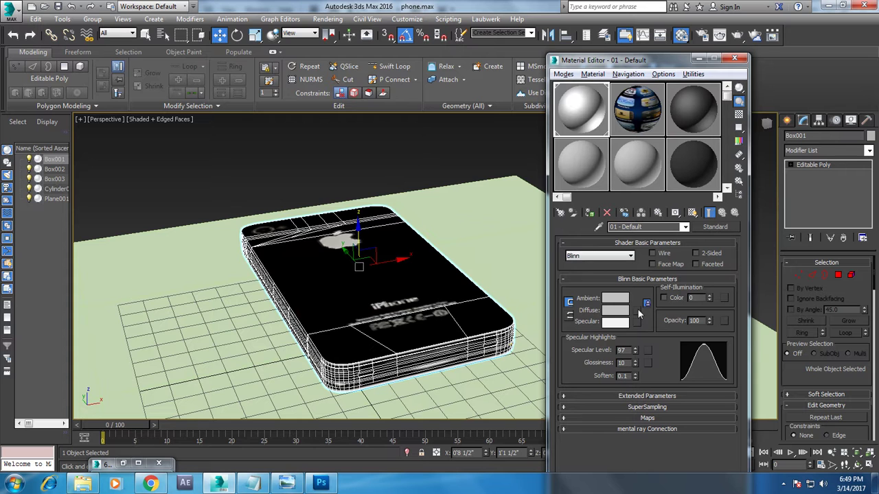
pyautogui.click(637, 311)
pyautogui.doubleClick(262, 87)
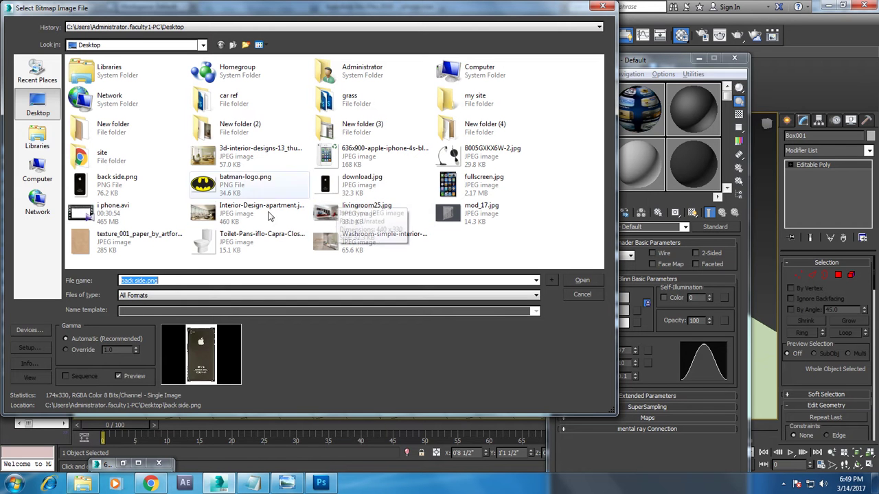
pyautogui.click(782, 485)
pyautogui.click(801, 429)
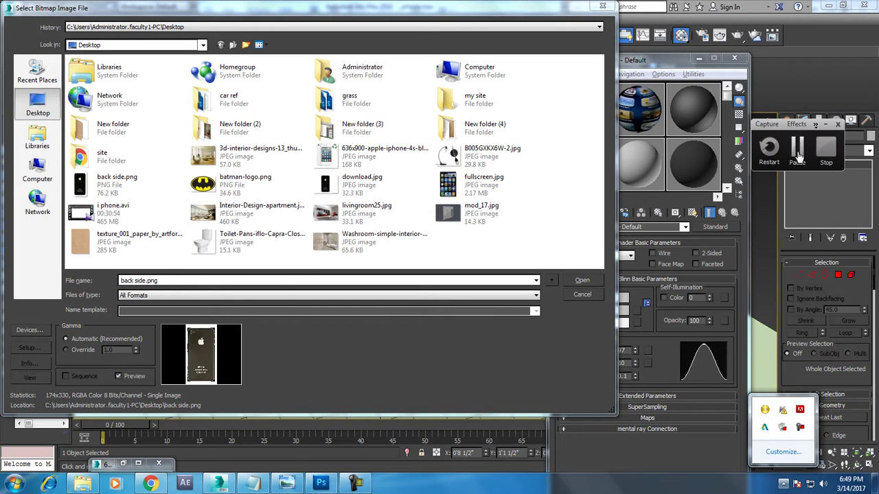
pyautogui.click(268, 209)
pyautogui.doubleClick(495, 240)
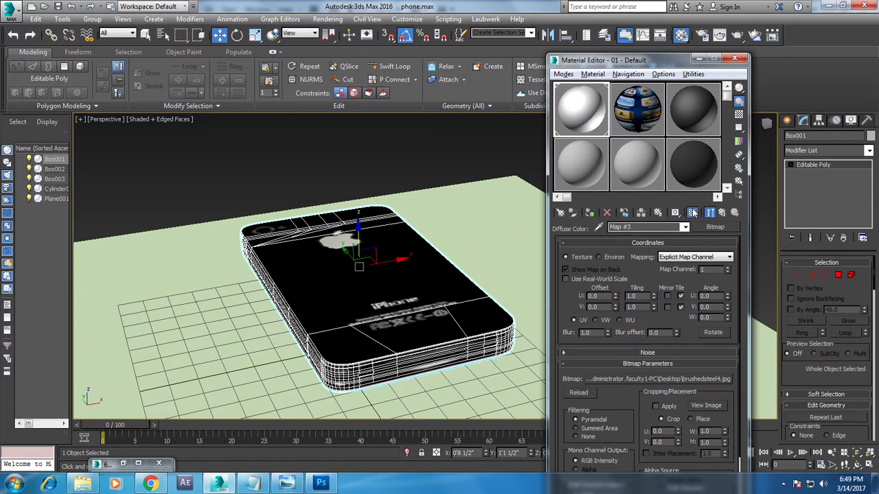
pyautogui.moveTo(370, 211)
pyautogui.keyDown('alt'); pyautogui.mouseDown(button='middle')
pyautogui.moveTo(417, 216)
pyautogui.moveTo(412, 182)
pyautogui.mouseUp(button='middle'); pyautogui.keyUp('alt')
pyautogui.click(418, 216)
pyautogui.scroll(5, 402, 219)
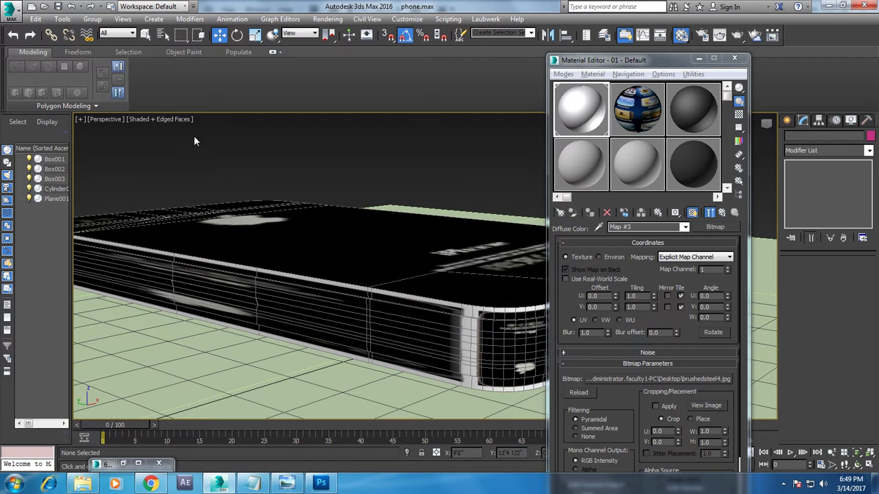
# Step: Hide edged faces with F4 and orbit to check the Apple-logo back
pyautogui.click(197, 144)
pyautogui.press('F4')
pyautogui.scroll(2, 386, 245)
pyautogui.scroll(-3, 386, 245)
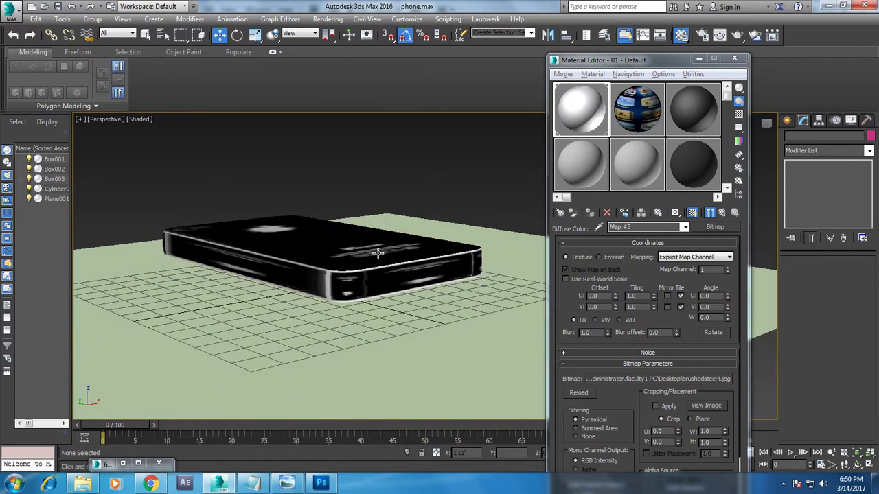
pyautogui.scroll(-2, 387, 270)
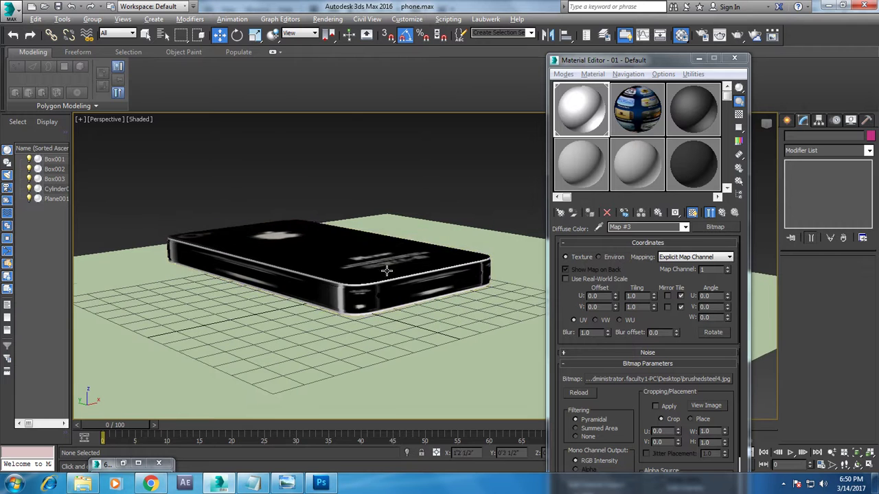
pyautogui.click(584, 111)
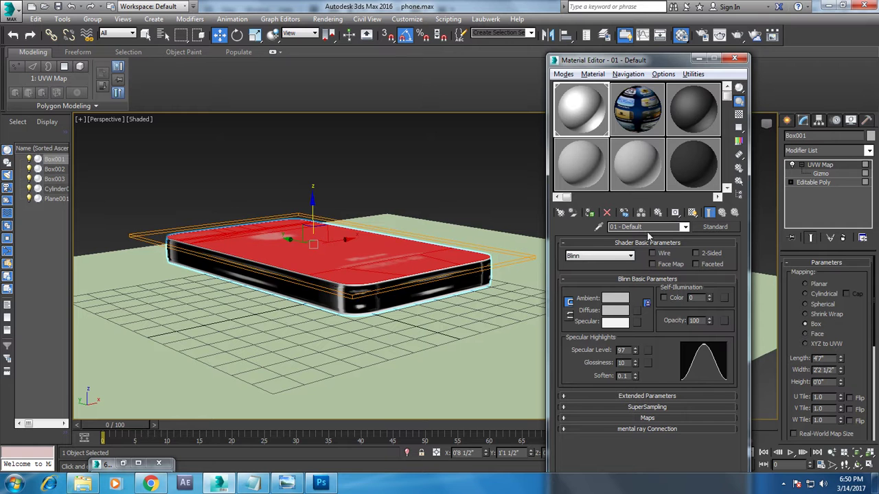
pyautogui.keyDown('alt'); pyautogui.moveTo(479, 230); pyautogui.dragTo(752, 235, button='middle'); pyautogui.keyUp('alt')
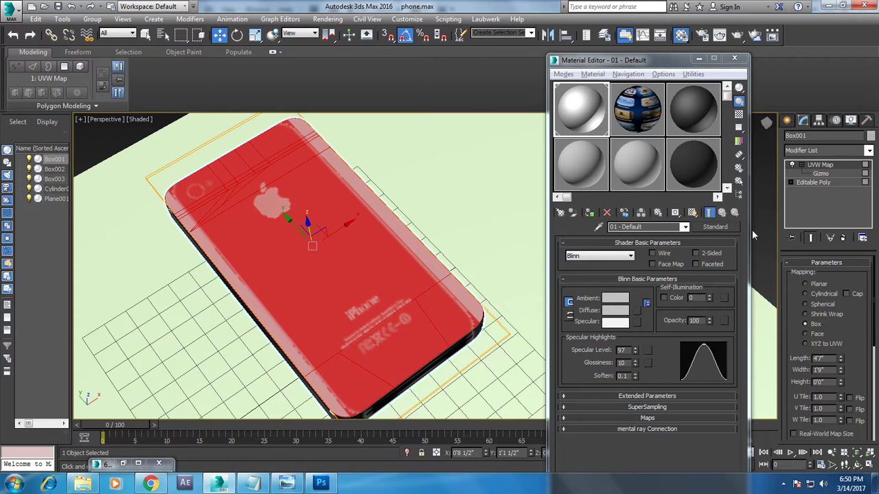
# Step: Undo the last parameter change via the Edit menu and convert Box001 to Editable Poly
pyautogui.click(36, 19)
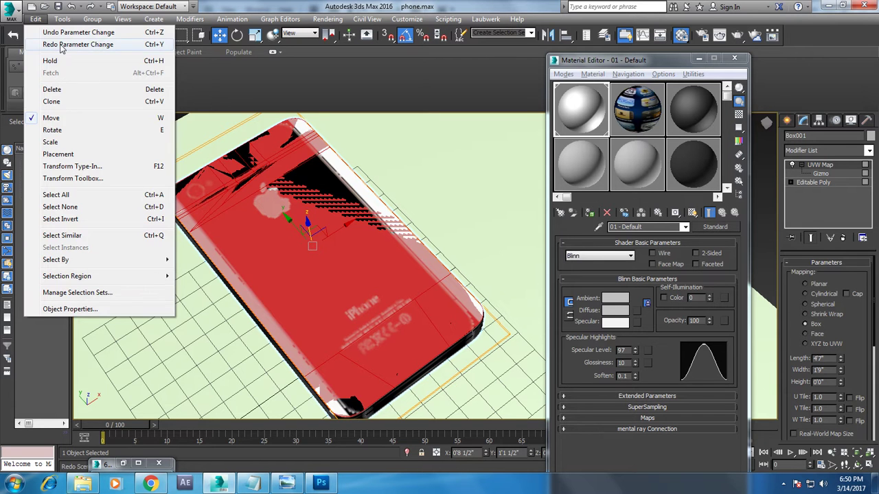
pyautogui.click(60, 44)
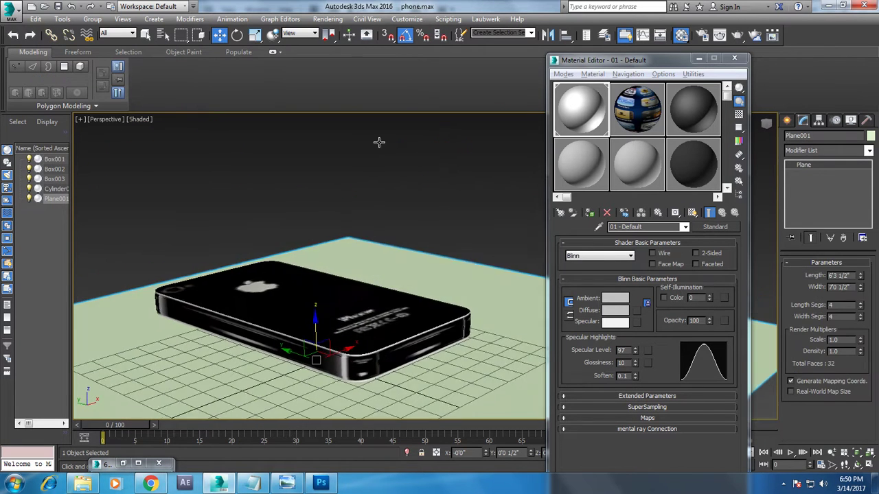
pyautogui.rightClick(377, 252)
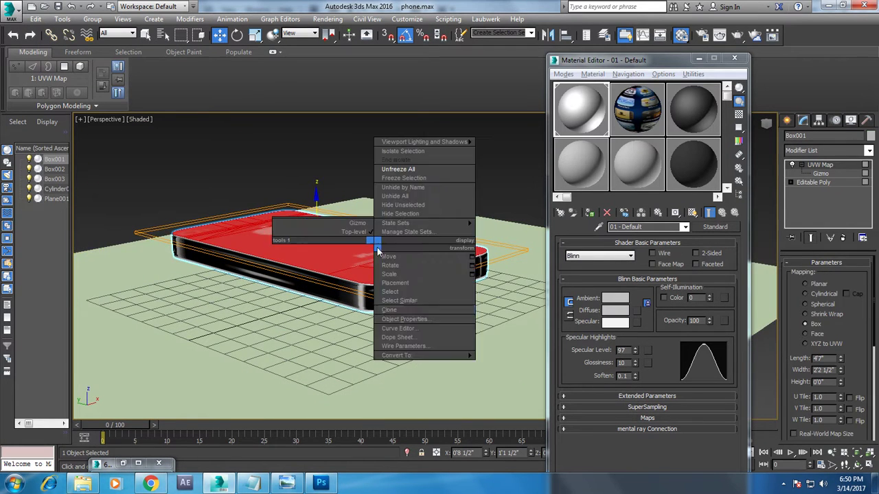
pyautogui.click(512, 365)
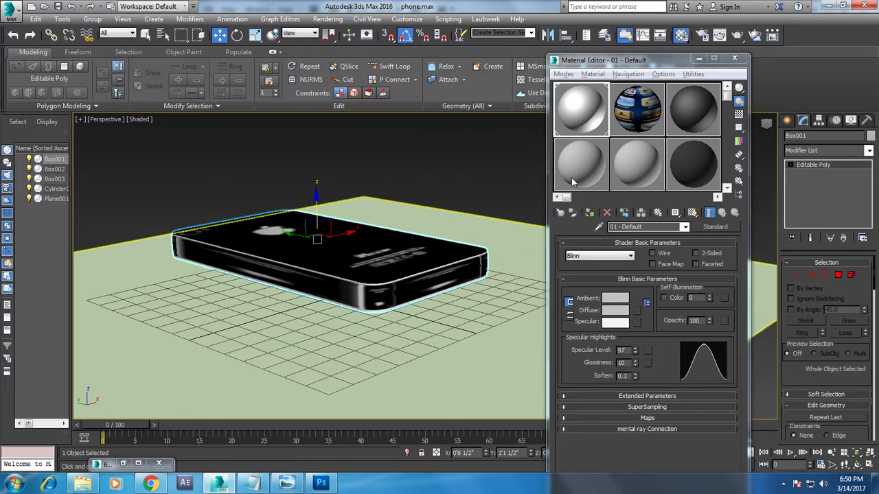
# Step: Raise the back material's Specular Level to 119 in the Material Editor
pyautogui.click(568, 109)
pyautogui.moveTo(635, 353); pyautogui.dragTo(642, 385)
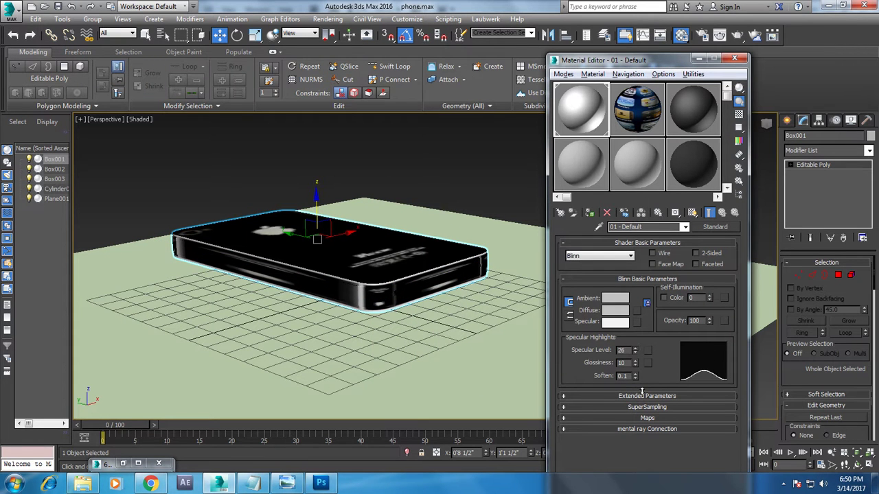
pyautogui.moveTo(636, 352); pyautogui.dragTo(637, 302)
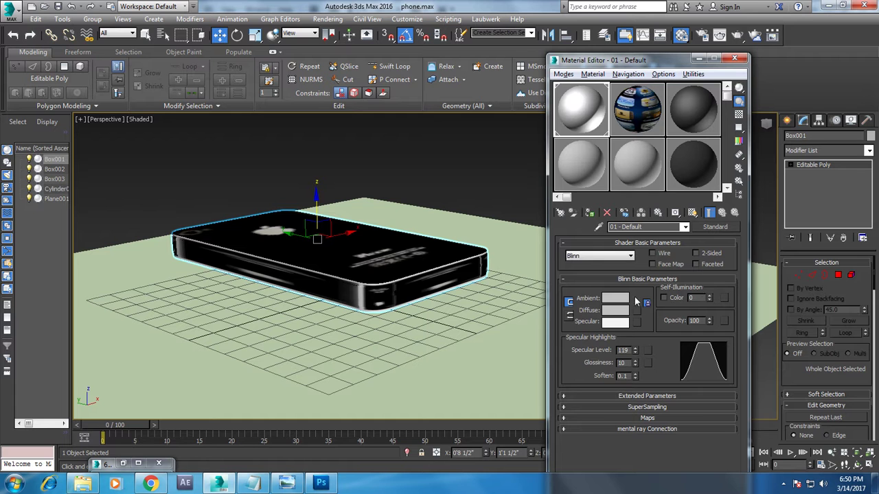
# Step: Select and then clear a phone polygon, returning to whole-object level
pyautogui.click(837, 275)
pyautogui.click(392, 292)
pyautogui.press('F2')
pyautogui.press('F4')
pyautogui.click(473, 193)
pyautogui.scroll(5, 472, 193)
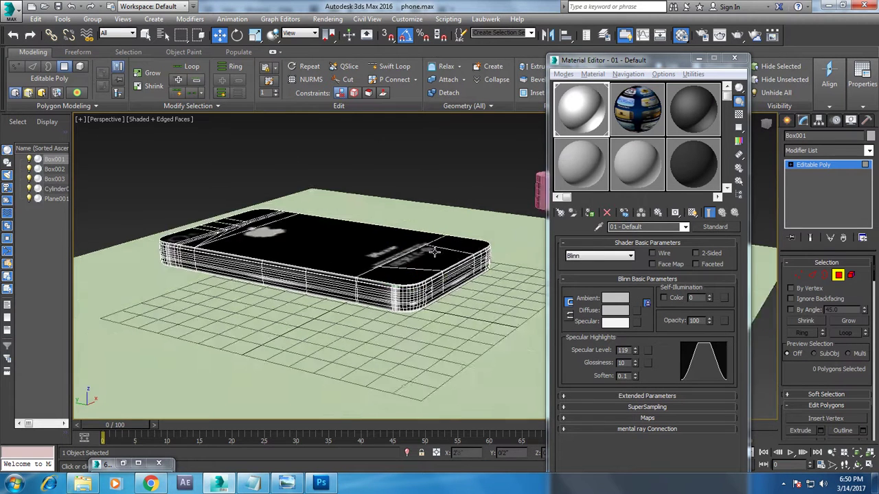
pyautogui.click(843, 173)
pyautogui.scroll(-3, 309, 275)
# Step: Rotate the phone upright to 90° and then back to lying flat
pyautogui.press('e')
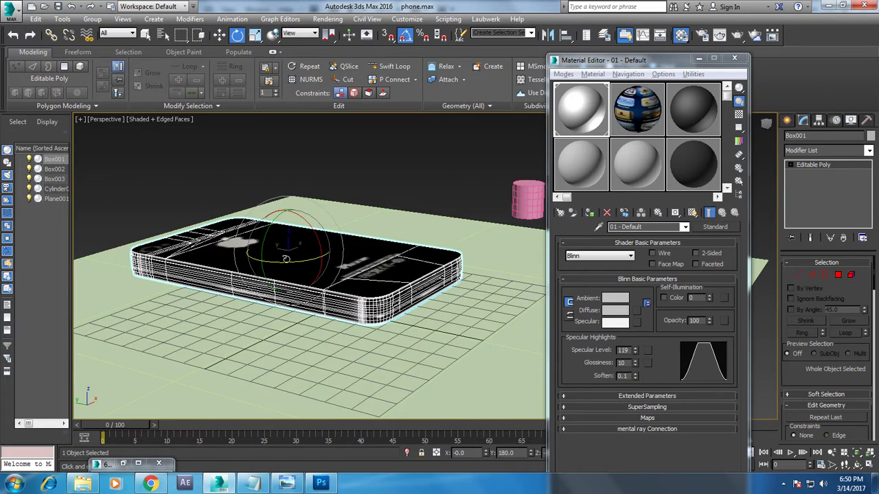
pyautogui.moveTo(265, 249); pyautogui.dragTo(267, 237)
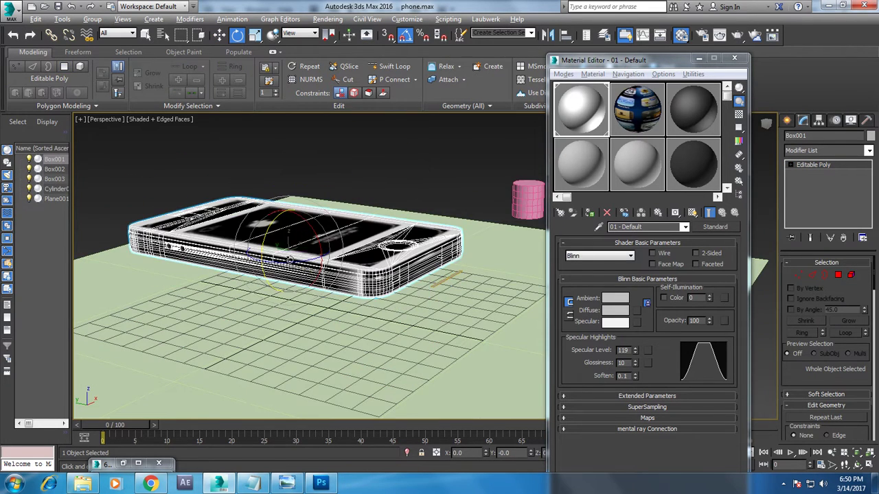
pyautogui.keyDown('alt'); pyautogui.moveTo(266, 237); pyautogui.dragTo(346, 280, button='middle'); pyautogui.keyUp('alt')
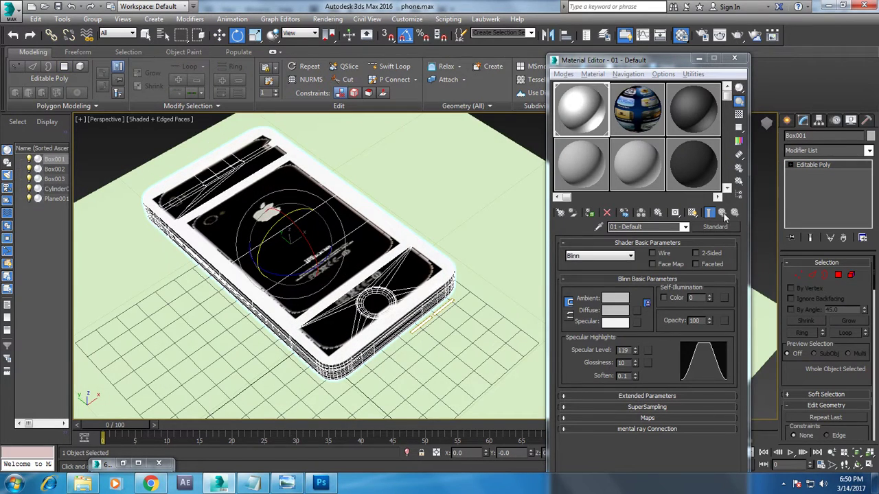
# Step: Apply the plain 08-Default material to the phone body
pyautogui.click(627, 175)
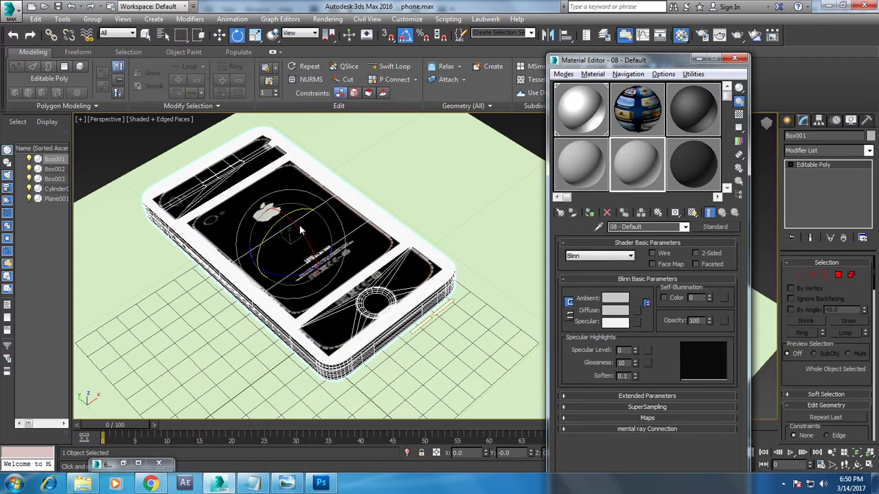
pyautogui.keyDown('alt'); pyautogui.moveTo(301, 230); pyautogui.dragTo(349, 232, button='middle'); pyautogui.keyUp('alt')
pyautogui.press('w')
pyautogui.scroll(5, 352, 196)
# Step: Select the three front screen polygons and assign them the 02-Default fullscreen.jpg material
pyautogui.moveTo(353, 196); pyautogui.dragTo(340, 245, button='middle')
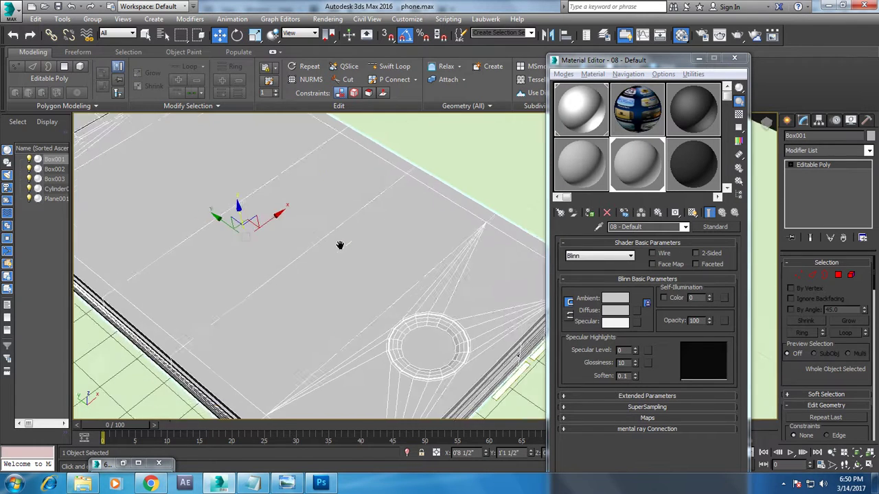
pyautogui.press('z')
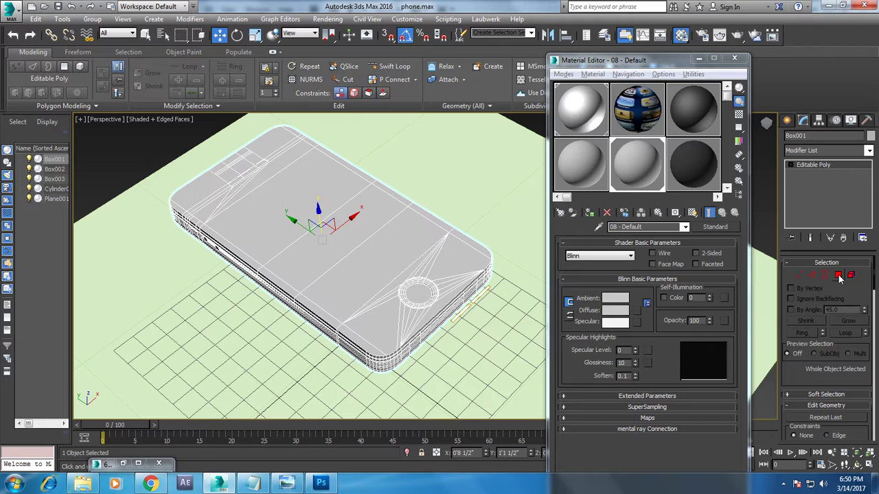
pyautogui.click(839, 275)
pyautogui.click(311, 185)
pyautogui.keyDown('ctrl'); pyautogui.click(350, 240); pyautogui.keyUp('ctrl')
pyautogui.keyDown('ctrl'); pyautogui.click(384, 272); pyautogui.keyUp('ctrl')
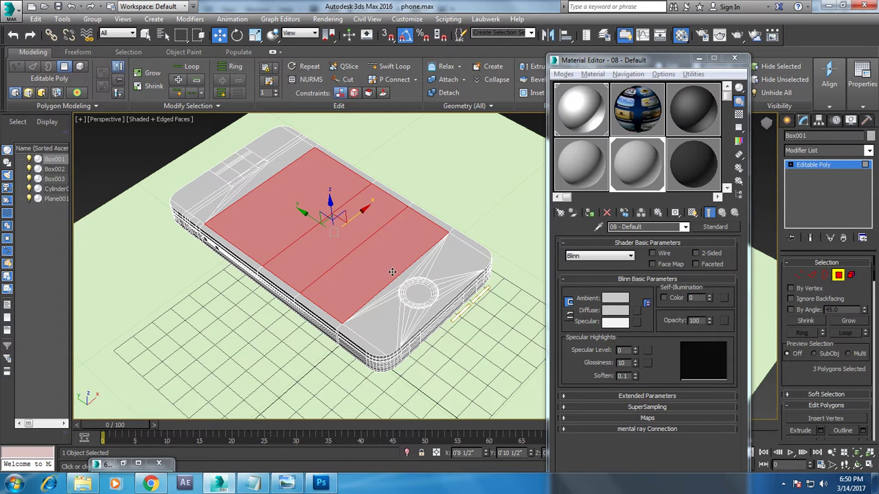
pyautogui.click(645, 109)
pyautogui.click(590, 214)
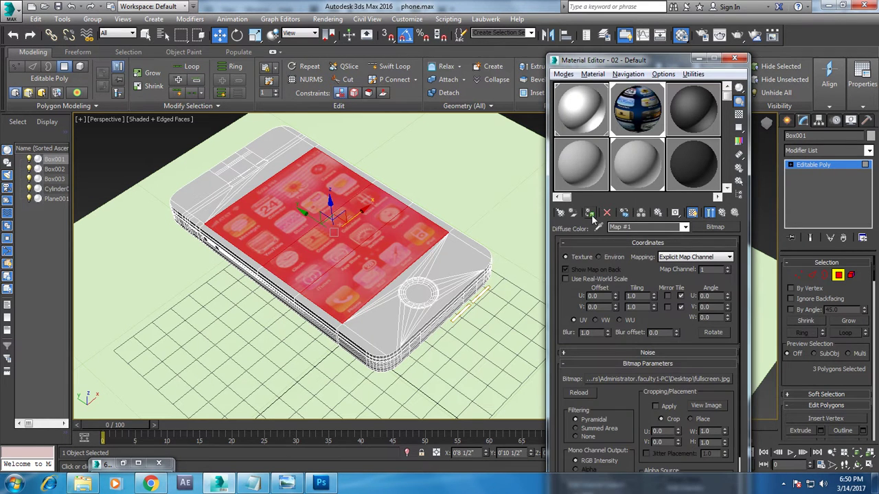
pyautogui.keyDown('alt'); pyautogui.moveTo(351, 257); pyautogui.dragTo(389, 199, button='middle'); pyautogui.keyUp('alt')
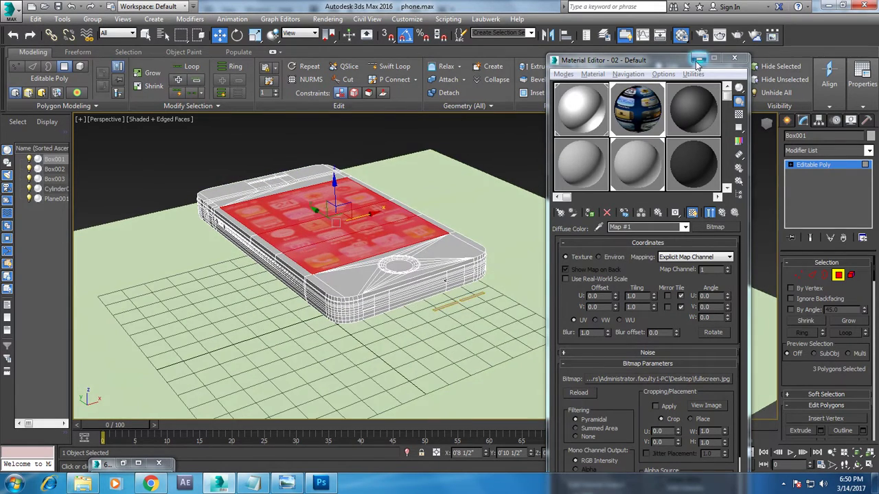
# Step: Close the Material Editor and invert the selection to the 815 non-screen polygons in Front view
pyautogui.click(734, 58)
pyautogui.hotkey('alt', 'w')
pyautogui.rightClick(510, 198)
pyautogui.hotkey('alt', 'w')
pyautogui.scroll(2, 511, 199)
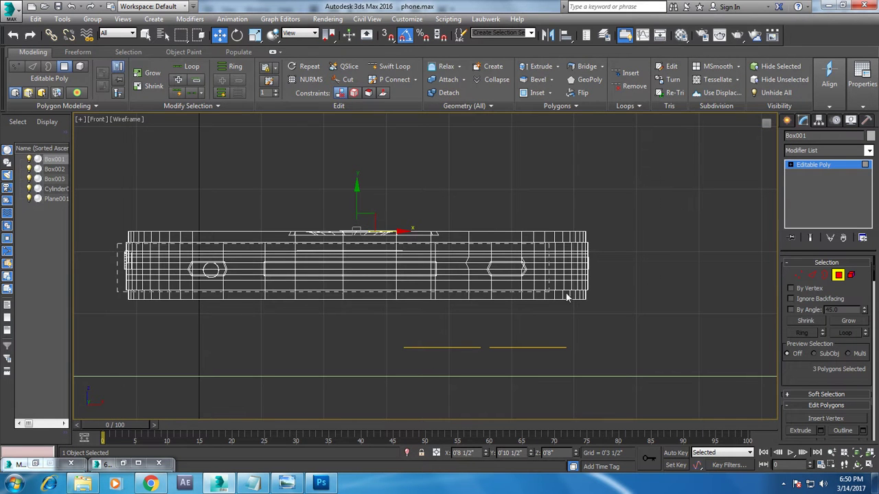
pyautogui.hotkey('ctrl', 'a')
# Step: Maximize the Perspective view and orbit to inspect the selected body polygons
pyautogui.hotkey('alt', 'w')
pyautogui.rightClick(696, 337)
pyautogui.hotkey('alt', 'w')
pyautogui.moveTo(466, 337)
pyautogui.keyDown('alt'); pyautogui.mouseDown(button='middle')
pyautogui.moveTo(555, 280)
pyautogui.moveTo(487, 326)
pyautogui.mouseUp(button='middle'); pyautogui.keyUp('alt')
pyautogui.scroll(-4, 486, 326)
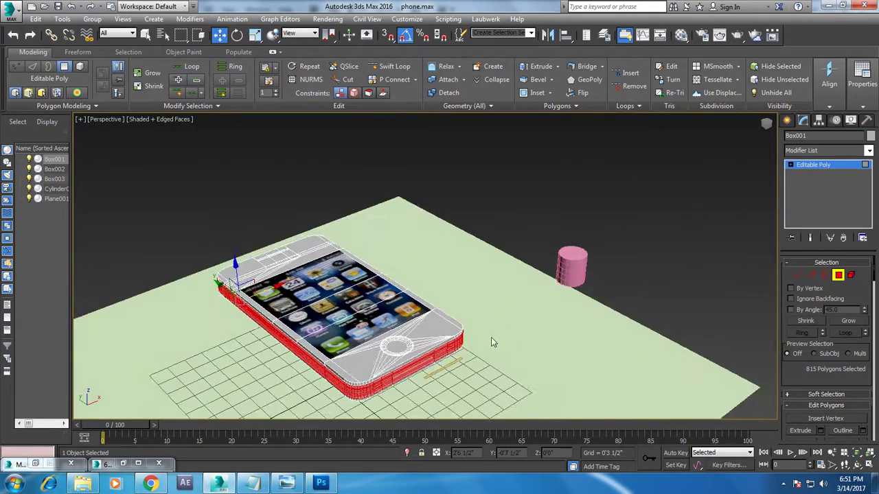
pyautogui.scroll(5, 491, 337)
# Step: Load brushedsteel4.jpg as a bitmap into the 13-Default material's diffuse map
pyautogui.press('m')
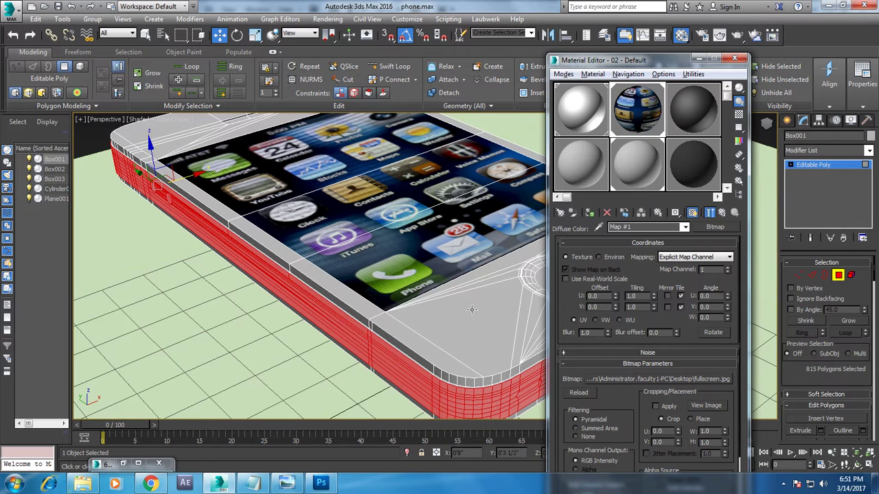
pyautogui.scroll(-4, 645, 138)
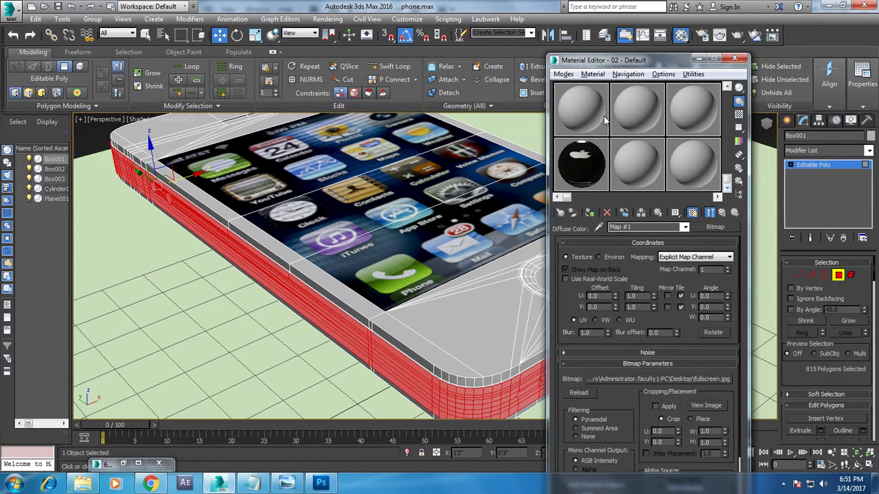
pyautogui.click(597, 113)
pyautogui.click(637, 310)
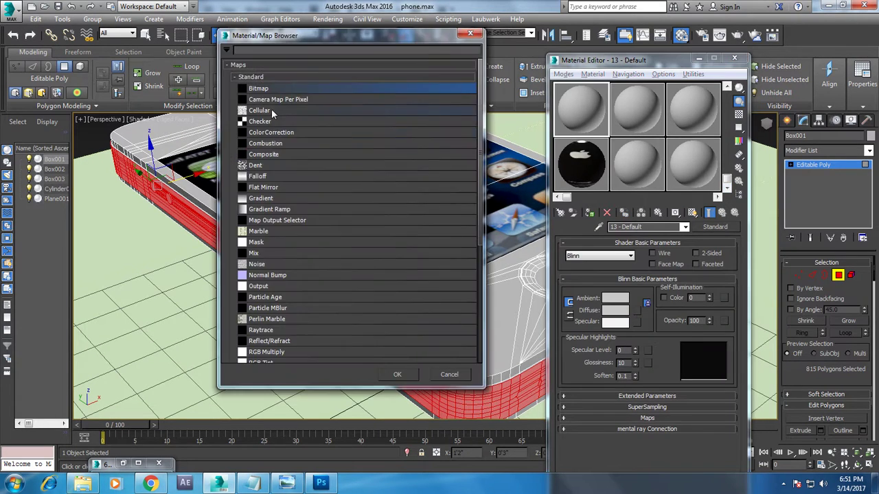
pyautogui.doubleClick(269, 91)
pyautogui.click(330, 168)
pyautogui.click(572, 280)
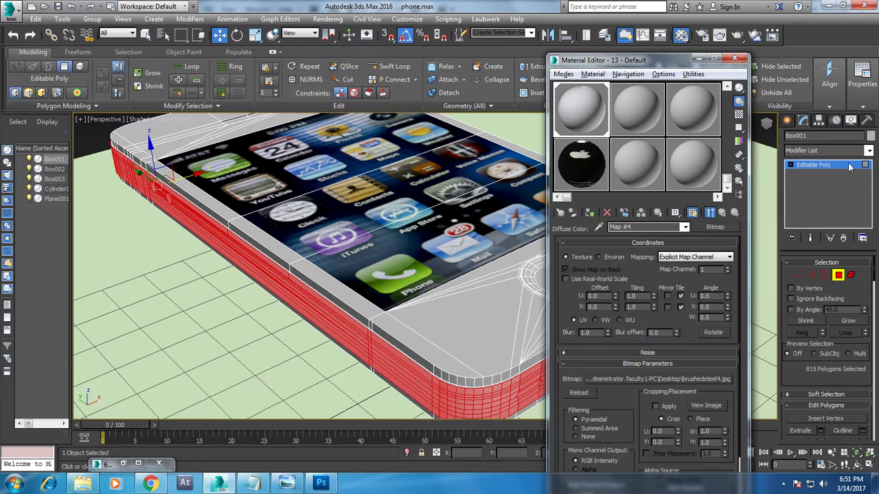
# Step: Try a tiling of 10, then set Tiling U and V back to 1.0
pyautogui.scroll(-1, 638, 300)
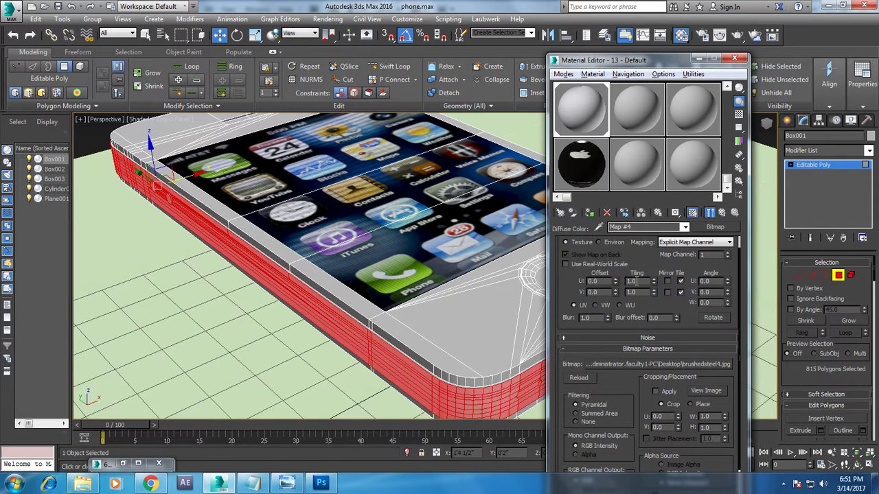
pyautogui.write('10')
pyautogui.press('Tab')
pyautogui.write('10')
pyautogui.press('Return')
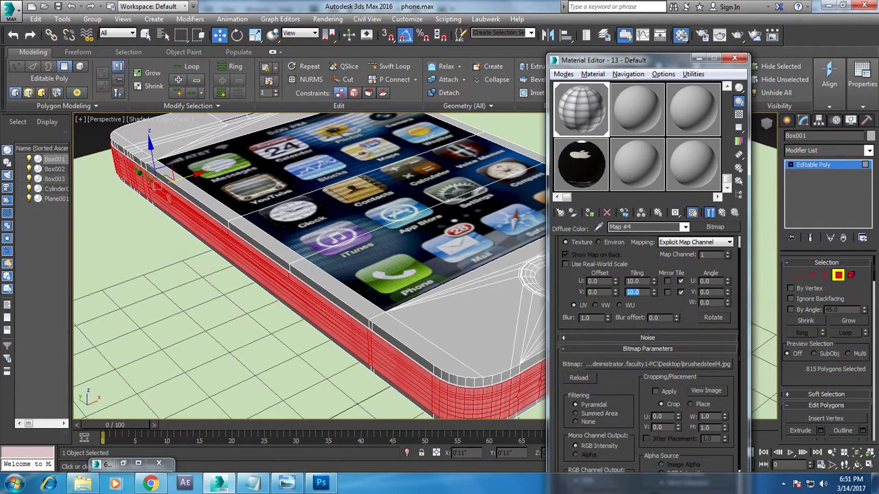
pyautogui.click(641, 286)
pyautogui.press('Tab')
pyautogui.write('1')
pyautogui.press('Return')
# Step: Add a UVW Map modifier with Box mapping to Box001
pyautogui.click(868, 151)
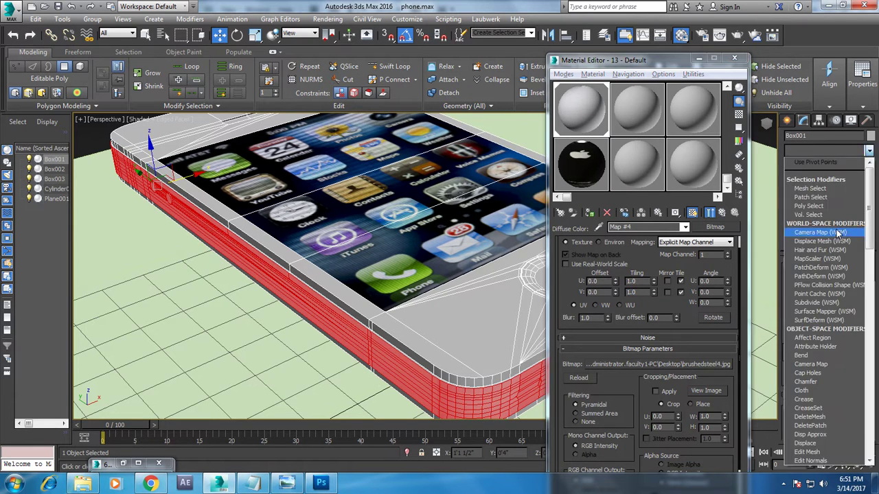
pyautogui.scroll(-10, 824, 344)
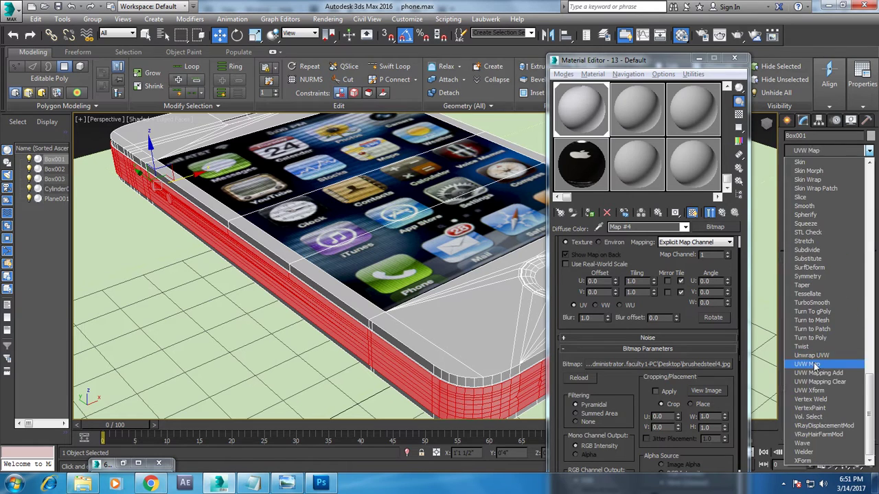
pyautogui.click(824, 362)
pyautogui.click(817, 324)
pyautogui.moveTo(371, 227)
pyautogui.keyDown('alt'); pyautogui.mouseDown(button='middle')
pyautogui.moveTo(369, 280)
pyautogui.moveTo(331, 312)
pyautogui.mouseUp(button='middle'); pyautogui.keyUp('alt')
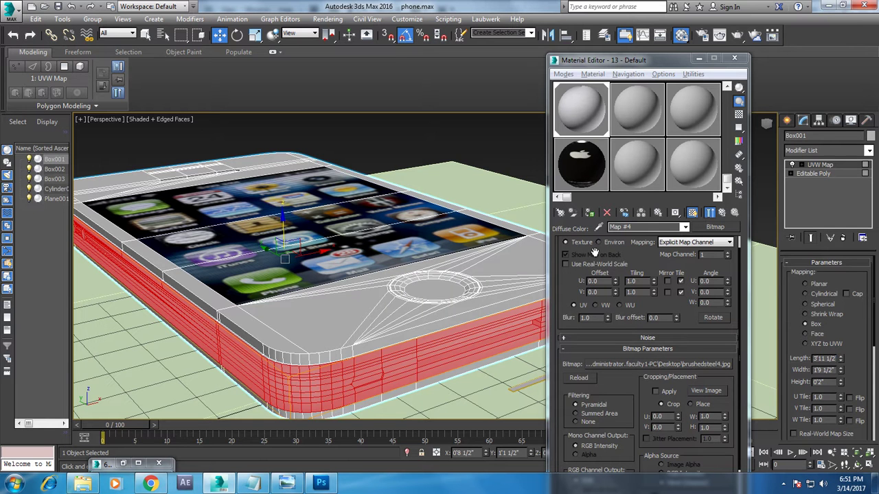
pyautogui.hotkey('ctrl', 'a')
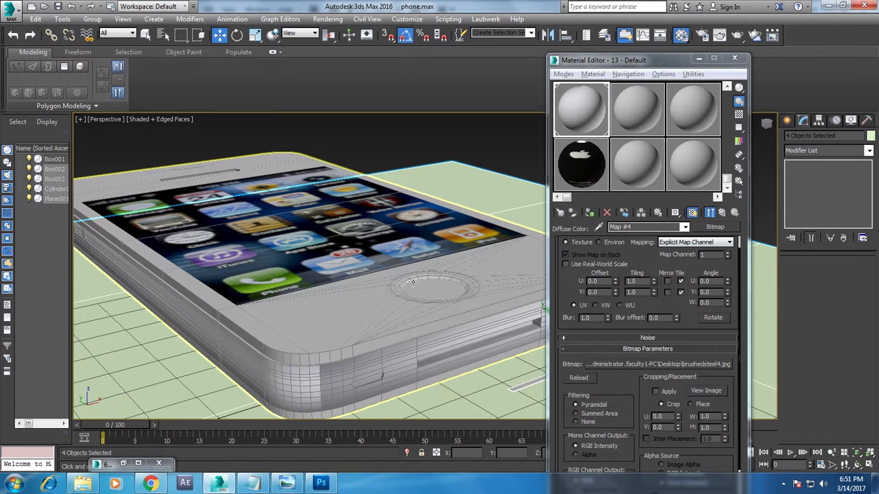
pyautogui.click(388, 291)
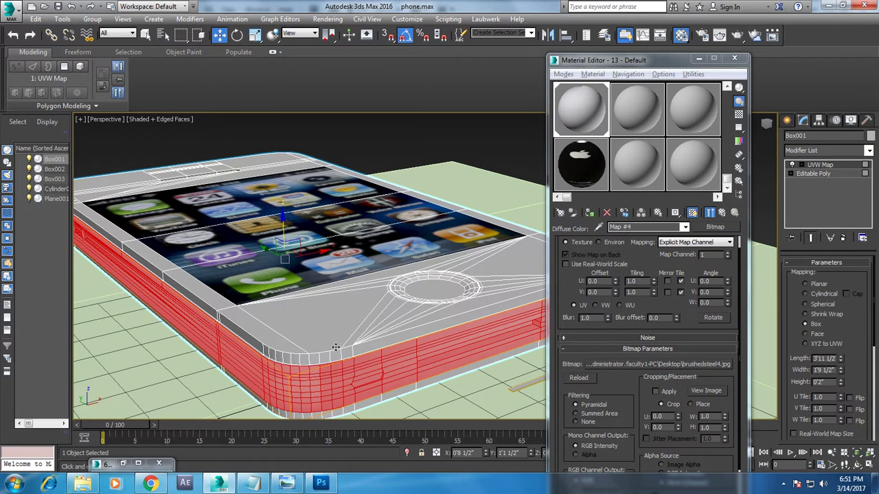
# Step: Convert Box001 to Editable Poly, invert the polygon selection, and deselect the screen polygons
pyautogui.rightClick(348, 368)
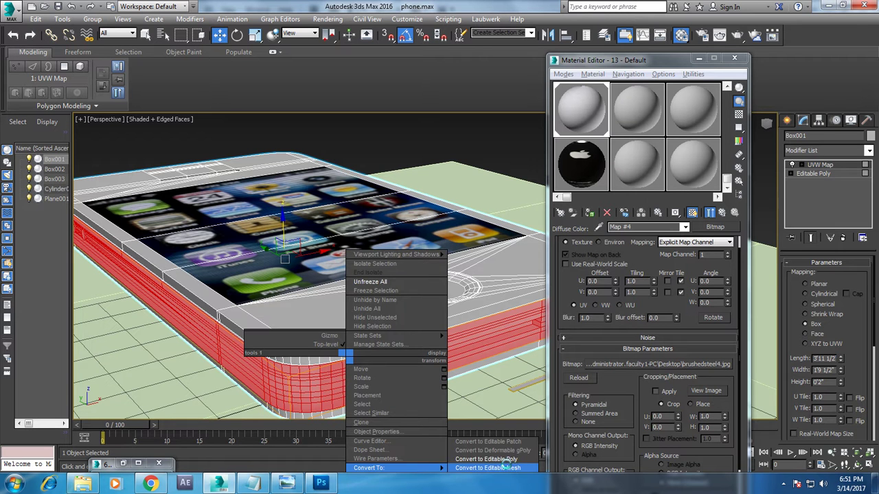
pyautogui.click(505, 458)
pyautogui.click(838, 276)
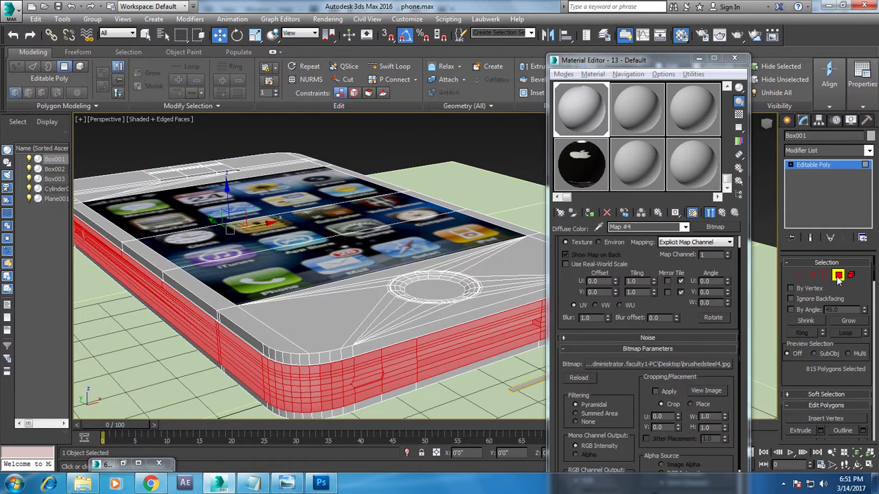
pyautogui.hotkey('ctrl', 'i')
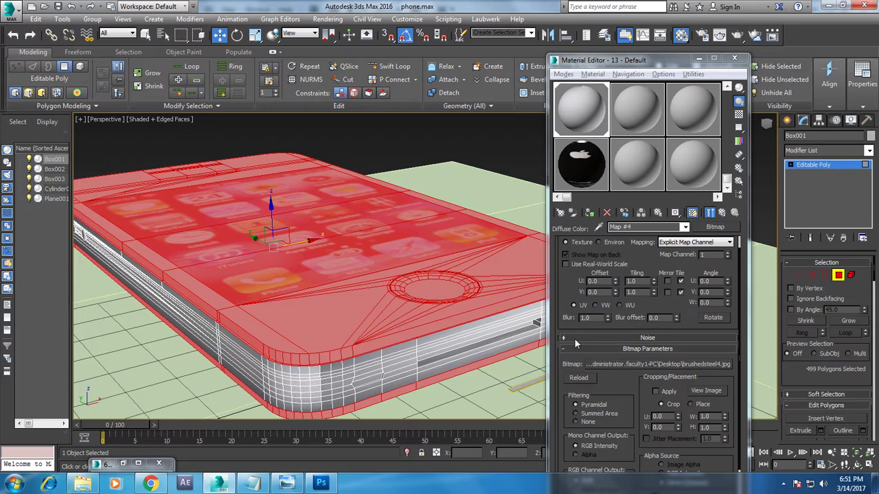
pyautogui.scroll(5, 367, 269)
pyautogui.keyDown('alt'); pyautogui.click(367, 269); pyautogui.keyUp('alt')
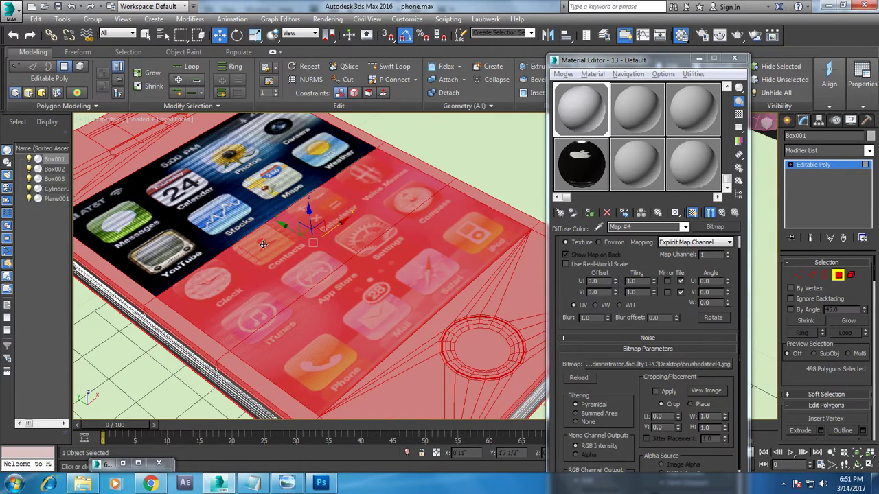
# Step: Box-deselect the bottom row of faces in Front view, leaving 331 polygons selected
pyautogui.keyDown('alt'); pyautogui.moveTo(408, 305); pyautogui.dragTo(364, 277, button='middle'); pyautogui.keyUp('alt')
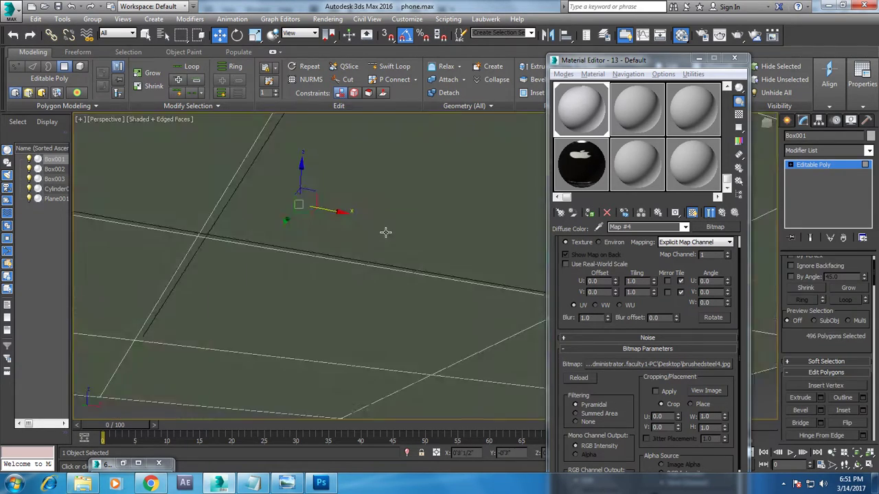
pyautogui.scroll(-4, 363, 277)
pyautogui.hotkey('alt', 'w')
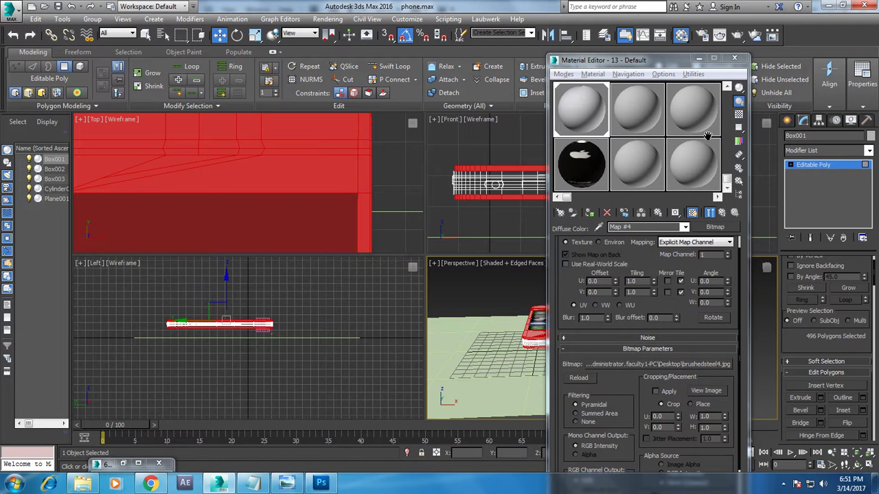
pyautogui.press('m')
pyautogui.middleClick(597, 138)
pyautogui.hotkey('alt', 'w')
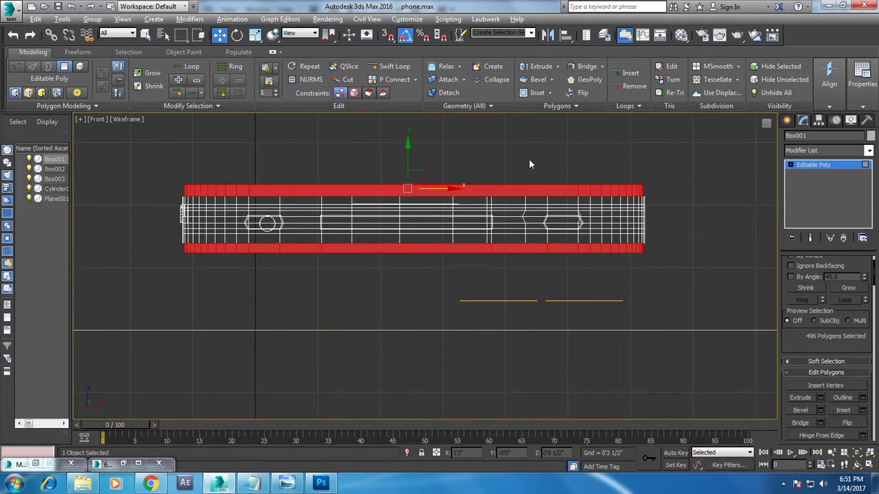
pyautogui.moveTo(673, 226); pyautogui.dragTo(732, 230)
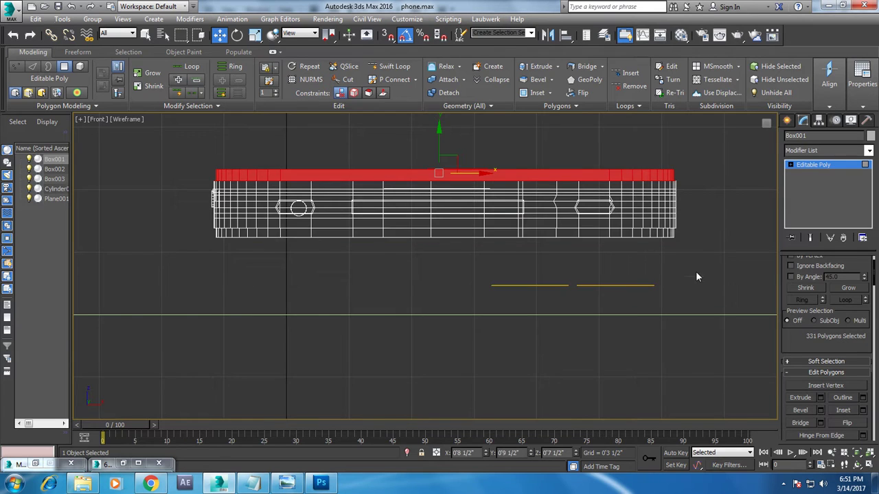
pyautogui.hotkey('alt', 'w')
pyautogui.middleClick(654, 321)
pyautogui.hotkey('alt', 'w')
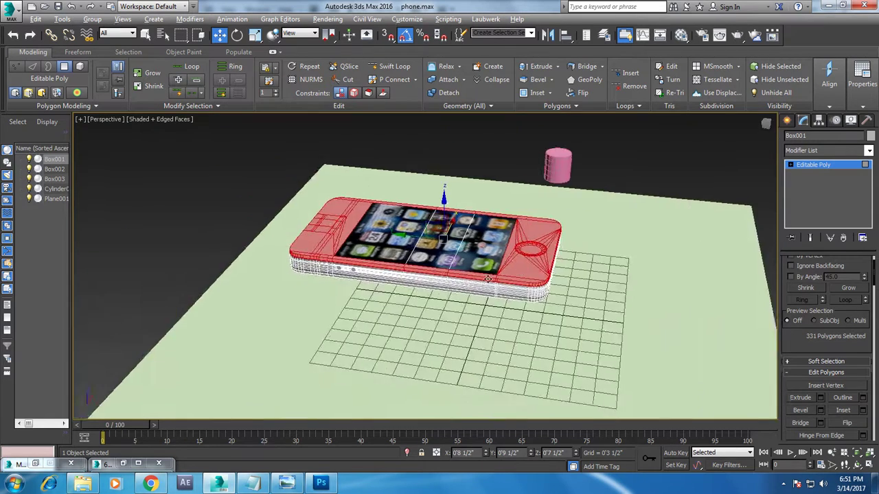
pyautogui.scroll(5, 453, 285)
pyautogui.moveTo(454, 286); pyautogui.dragTo(486, 291, button='middle')
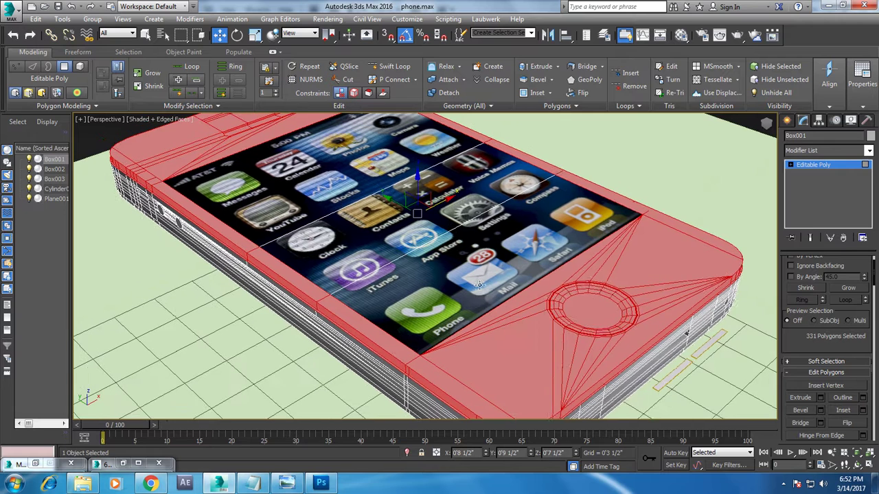
# Step: Assign the dark 09-Default sample material to the selected bezel polygons
pyautogui.press('m')
pyautogui.click(646, 160)
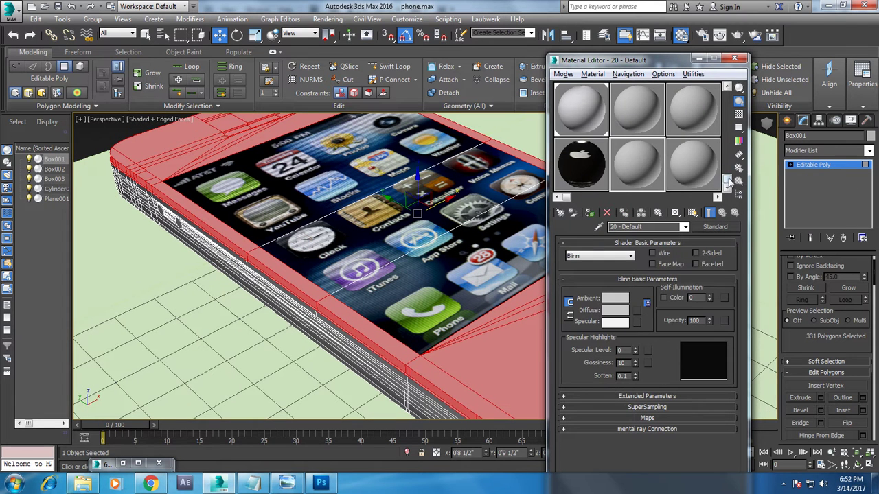
pyautogui.moveTo(727, 180); pyautogui.dragTo(736, 128)
pyautogui.click(693, 124)
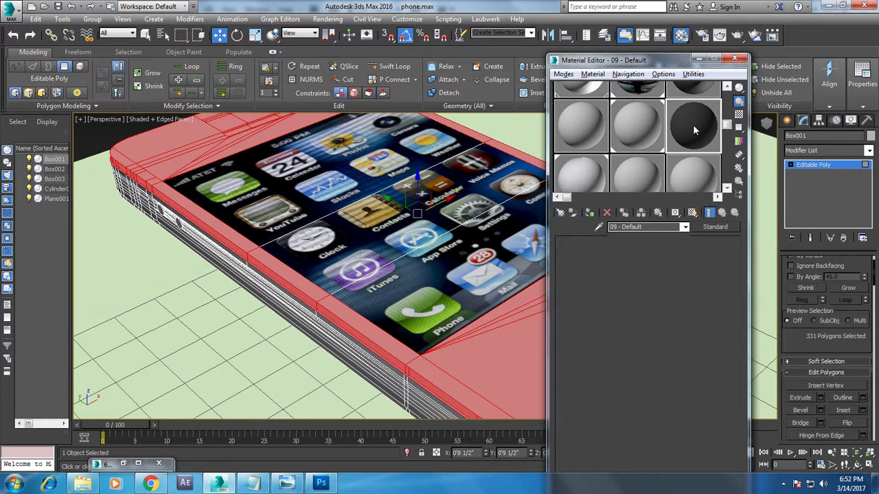
pyautogui.click(590, 214)
# Step: Set the bezel material's diffuse colour to RGB 2,2,2 and clear the polygon selection
pyautogui.click(615, 311)
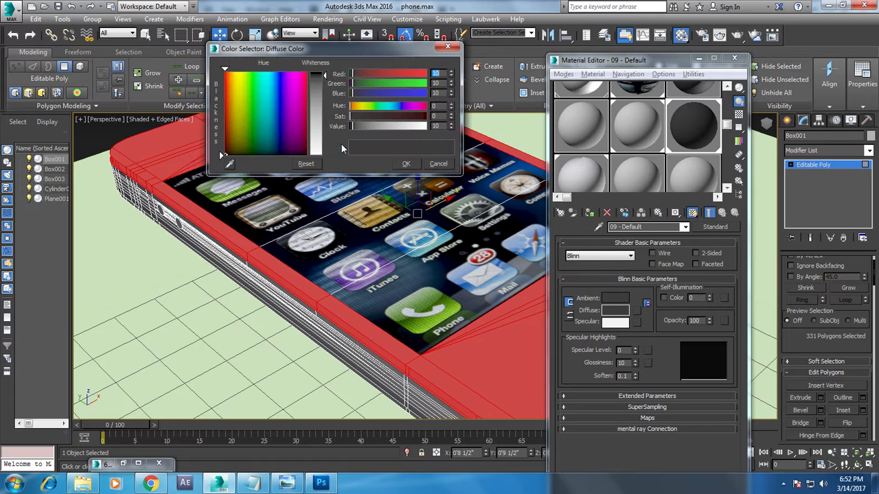
pyautogui.click(220, 153)
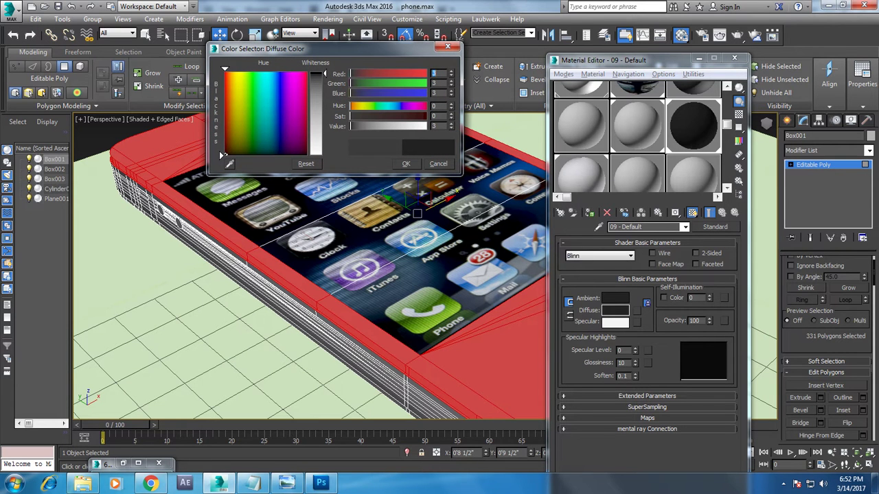
pyautogui.click(219, 154)
pyautogui.click(405, 164)
pyautogui.click(699, 59)
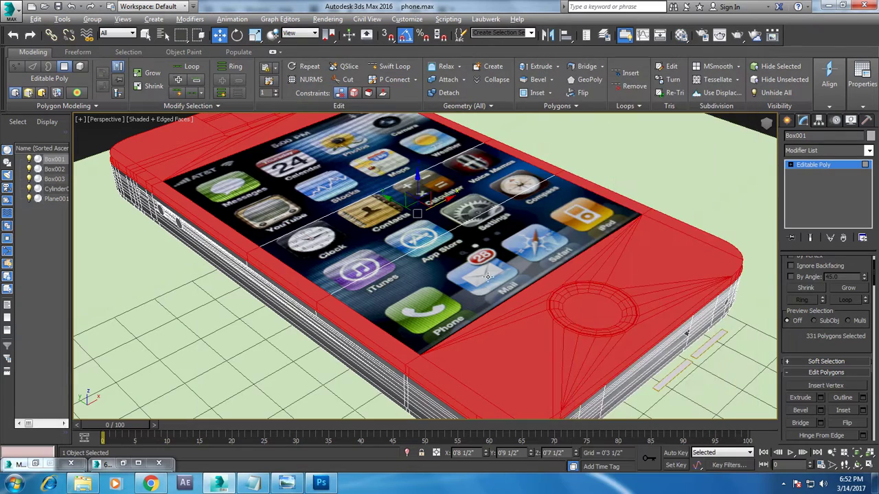
pyautogui.keyDown('alt'); pyautogui.moveTo(481, 206); pyautogui.dragTo(537, 192, button='middle'); pyautogui.keyUp('alt')
pyautogui.click(557, 145)
pyautogui.keyDown('alt'); pyautogui.moveTo(595, 237); pyautogui.dragTo(570, 228, button='middle'); pyautogui.keyUp('alt')
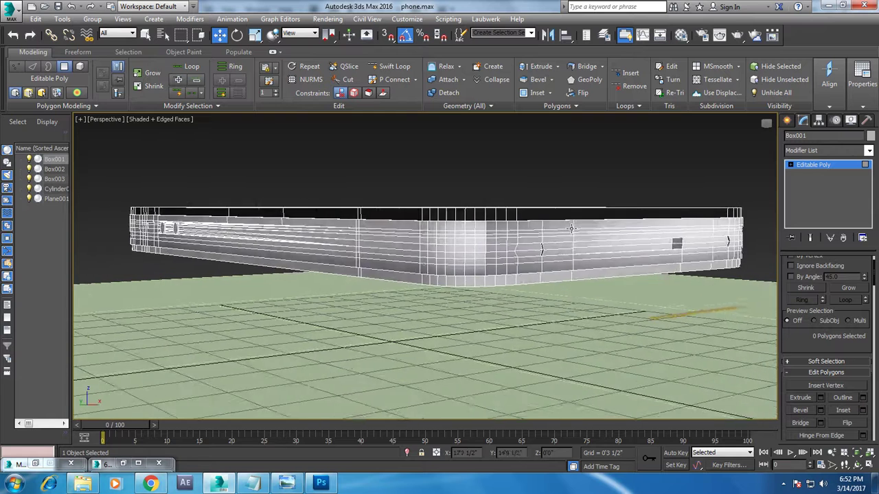
# Step: Select polygons along the phone's top row and side, checking them in Front and Perspective views
pyautogui.hotkey('alt', 'w')
pyautogui.click(565, 228)
pyautogui.hotkey('alt', 'w')
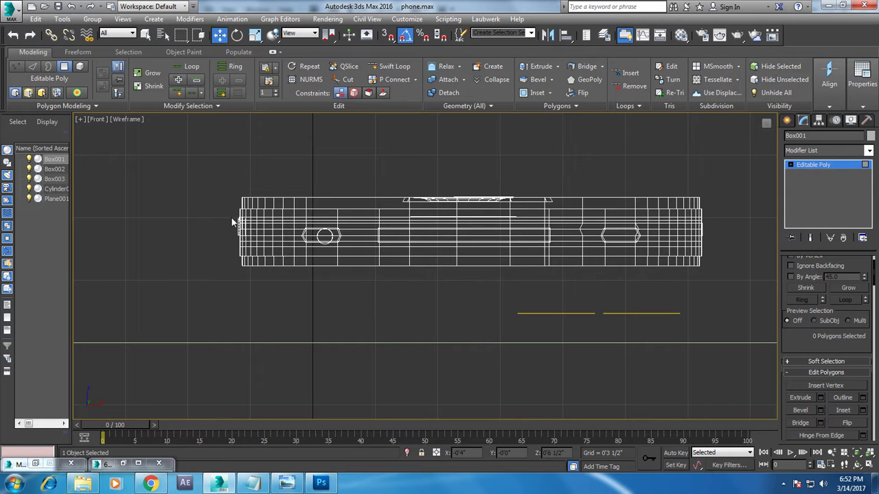
pyautogui.moveTo(610, 192); pyautogui.dragTo(741, 206)
pyautogui.hotkey('alt', 'w')
pyautogui.hotkey('alt', 'w')
pyautogui.keyDown('alt'); pyautogui.moveTo(655, 320); pyautogui.dragTo(581, 305, button='middle'); pyautogui.keyUp('alt')
pyautogui.scroll(2, 581, 304)
pyautogui.scroll(2, 376, 302)
pyautogui.click(403, 257)
pyautogui.keyDown('alt'); pyautogui.moveTo(403, 256); pyautogui.dragTo(411, 245, button='middle'); pyautogui.keyUp('alt')
pyautogui.hotkey('alt', 'w')
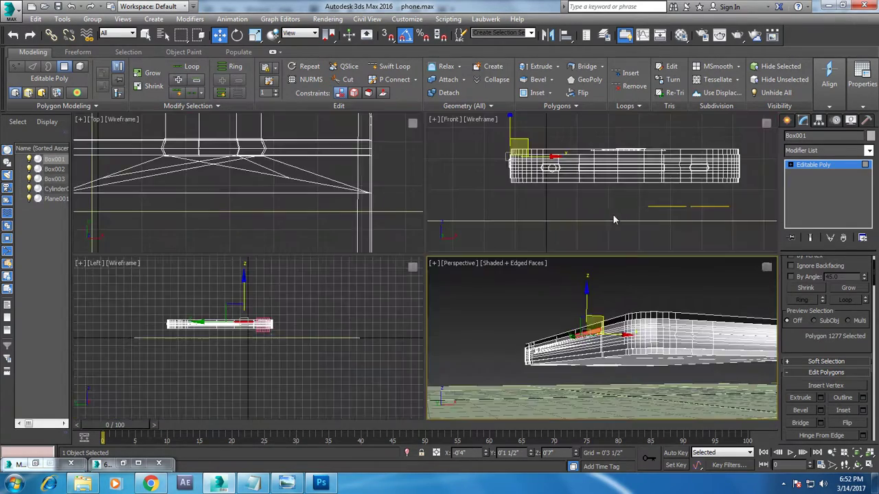
pyautogui.hotkey('alt', 'w')
pyautogui.hotkey('alt', 'w')
pyautogui.middleClick(583, 343)
pyautogui.hotkey('alt', 'w')
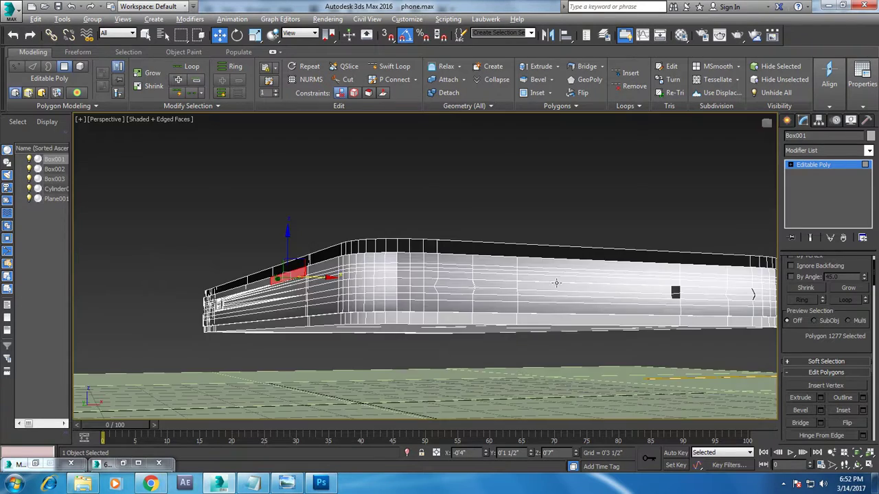
pyautogui.keyDown('alt'); pyautogui.moveTo(583, 344); pyautogui.dragTo(583, 288, button='middle'); pyautogui.keyUp('alt')
pyautogui.scroll(-3, 584, 288)
pyautogui.scroll(3, 580, 308)
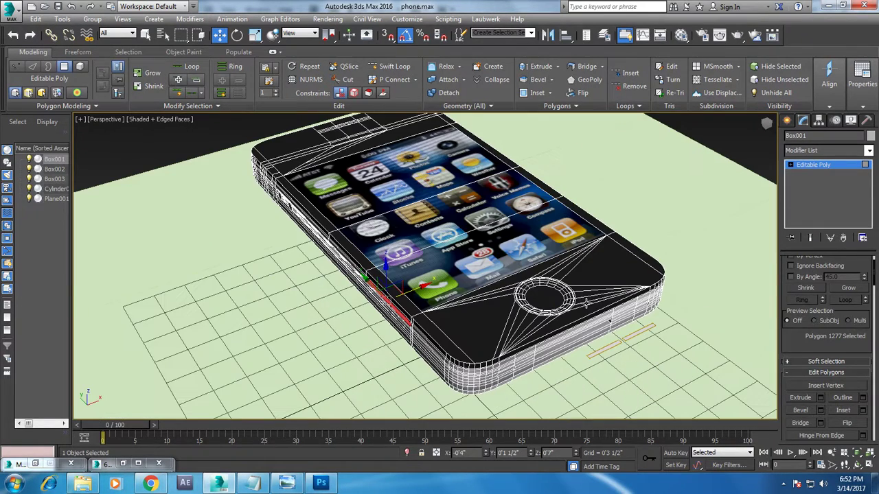
# Step: Rotate the whole phone 180° so its back faces up, then select a back corner polygon
pyautogui.click(820, 165)
pyautogui.press('e')
pyautogui.moveTo(400, 223)
pyautogui.mouseDown()
pyautogui.moveTo(395, 237)
pyautogui.moveTo(403, 221)
pyautogui.mouseUp()
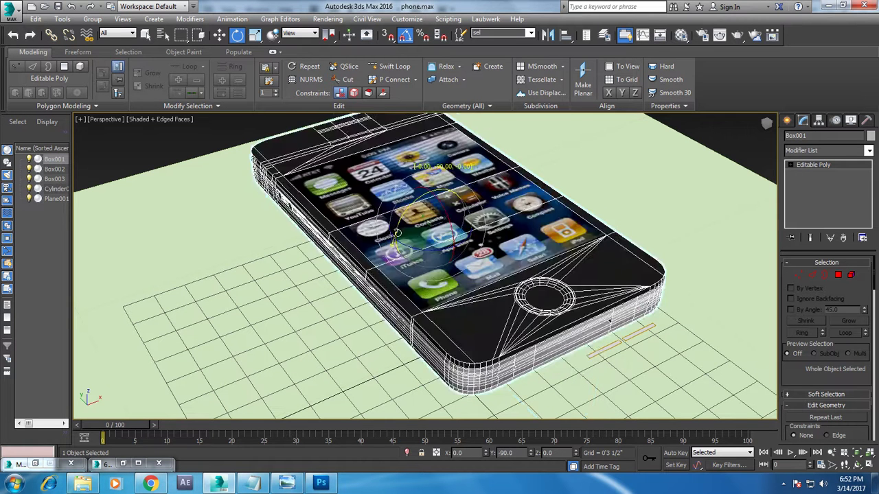
pyautogui.press('w')
pyautogui.click(838, 274)
pyautogui.click(297, 168)
# Step: Add neighbouring polygons along the top edge of the phone's back
pyautogui.keyDown('ctrl'); pyautogui.click(336, 155); pyautogui.keyUp('ctrl')
pyautogui.keyDown('ctrl'); pyautogui.click(354, 148); pyautogui.keyUp('ctrl')
pyautogui.keyDown('ctrl'); pyautogui.click(376, 140); pyautogui.keyUp('ctrl')
pyautogui.keyDown('ctrl'); pyautogui.click(412, 130); pyautogui.keyUp('ctrl')
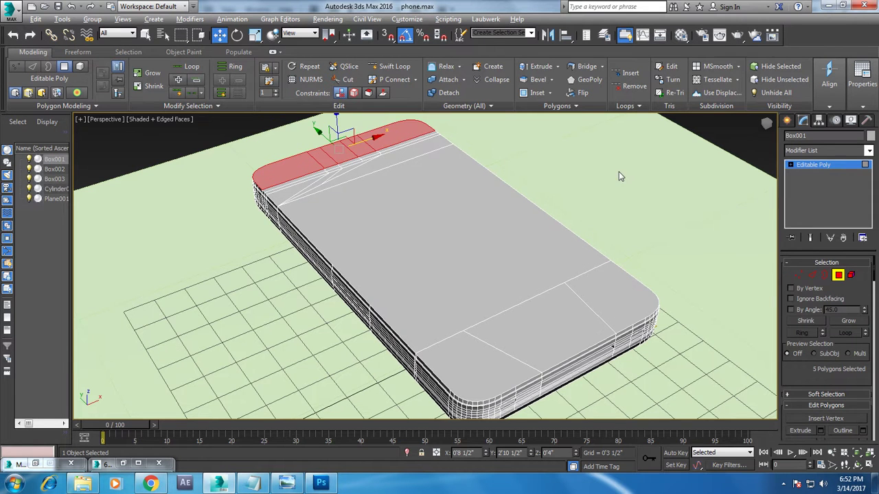
# Step: Box-select the top row in Front view, then undo back to the 23 back-face polygons
pyautogui.hotkey('alt', 'w')
pyautogui.press('f')
pyautogui.hotkey('alt', 'w')
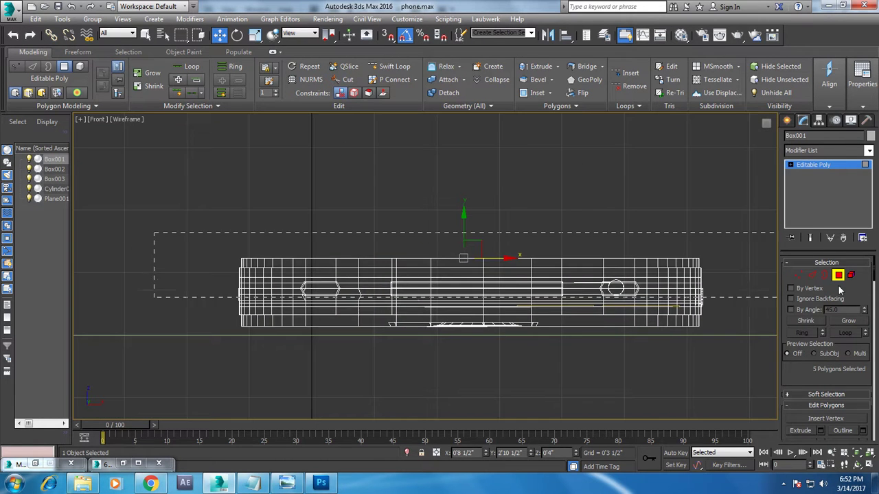
pyautogui.moveTo(828, 270); pyautogui.dragTo(784, 264)
pyautogui.hotkey('ctrl', 'z')
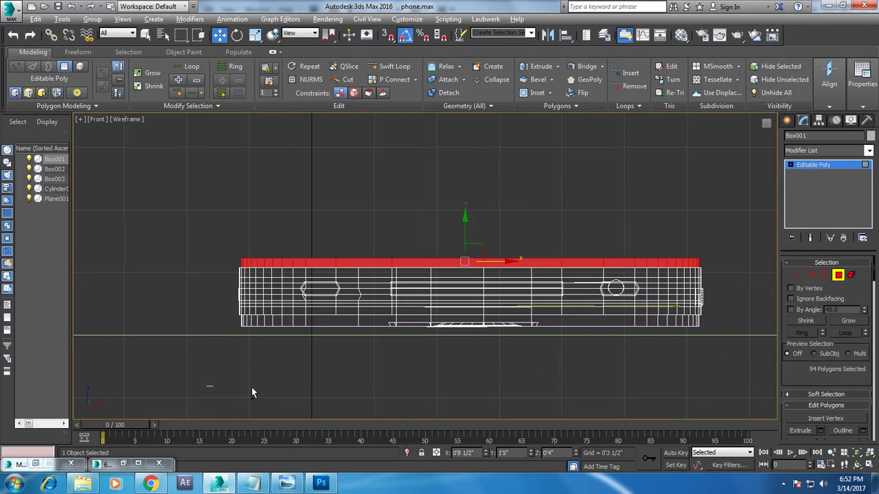
pyautogui.hotkey('ctrl', 'z')
pyautogui.hotkey('alt', 'w')
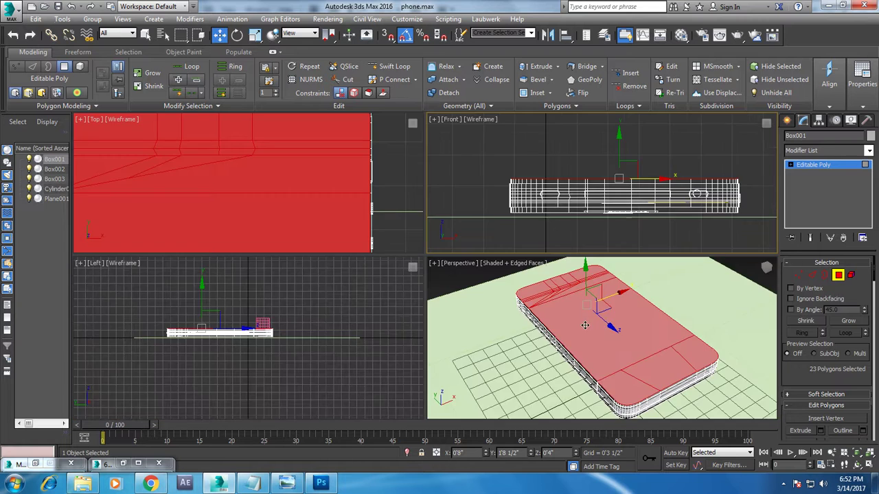
pyautogui.hotkey('alt', 'w')
# Step: Create a material with back side.png as Diffuse bitmap, assign it to the back faces and show it in viewport
pyautogui.press('m')
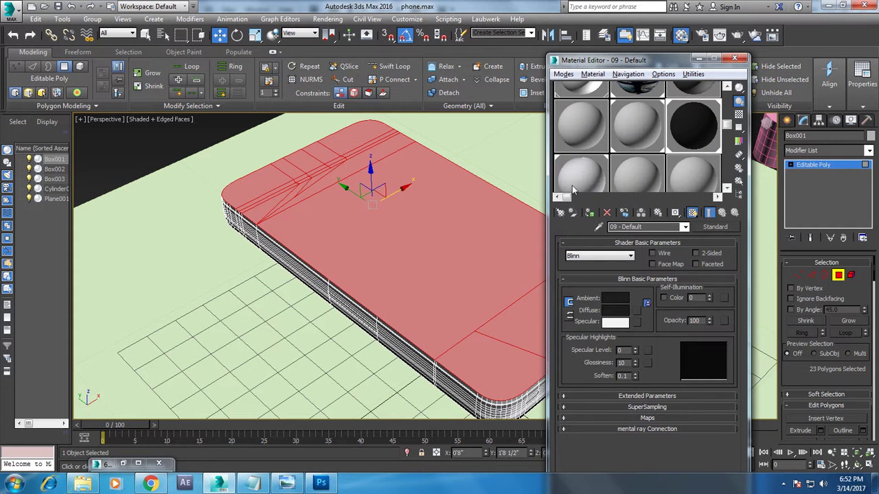
pyautogui.click(607, 182)
pyautogui.click(640, 175)
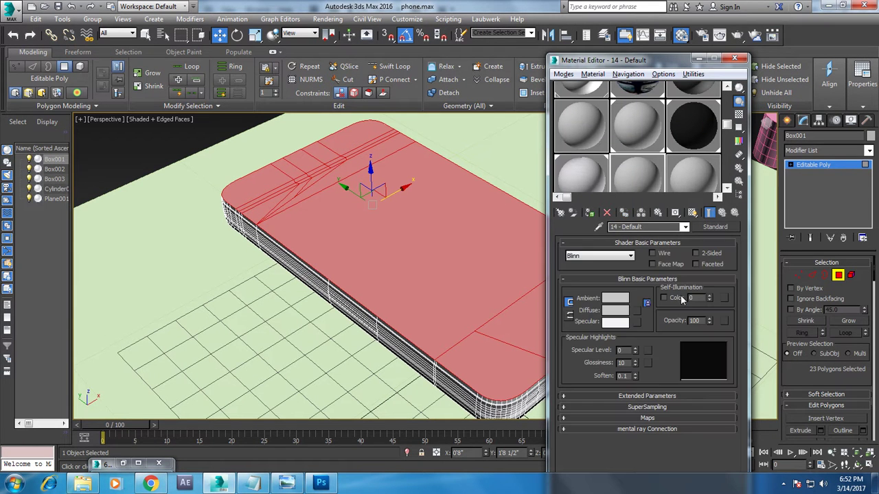
pyautogui.click(637, 310)
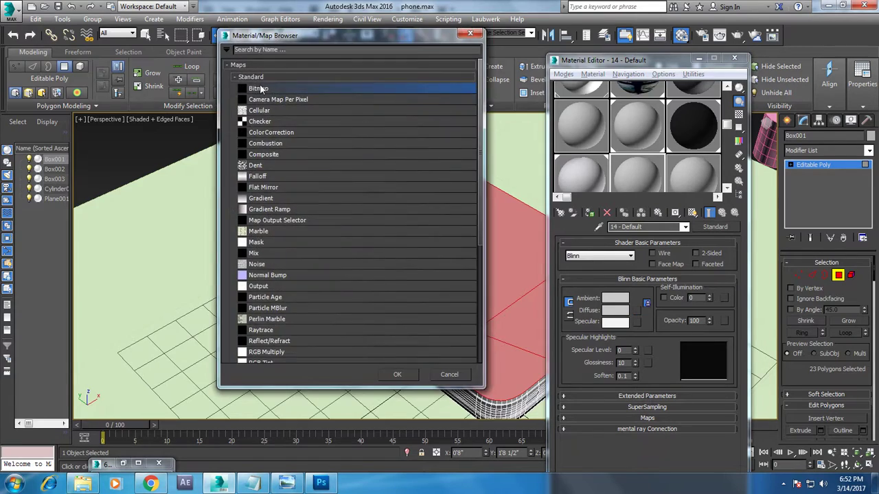
pyautogui.doubleClick(259, 88)
pyautogui.doubleClick(124, 184)
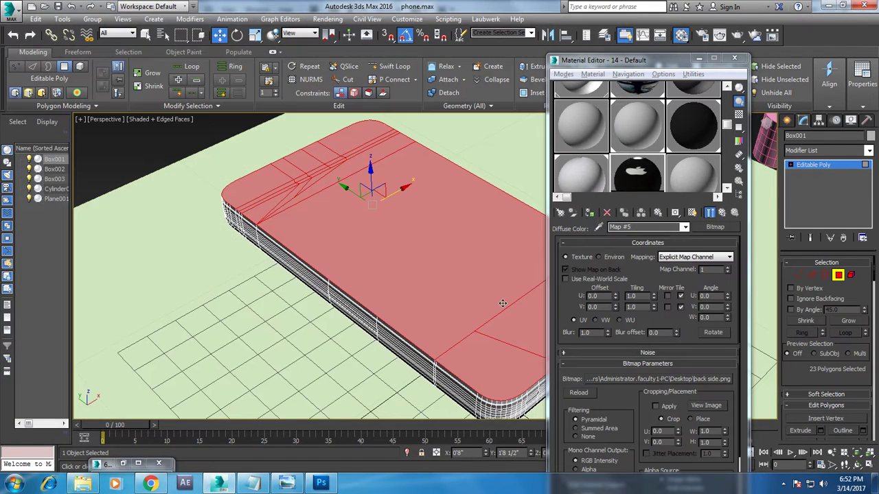
pyautogui.click(589, 213)
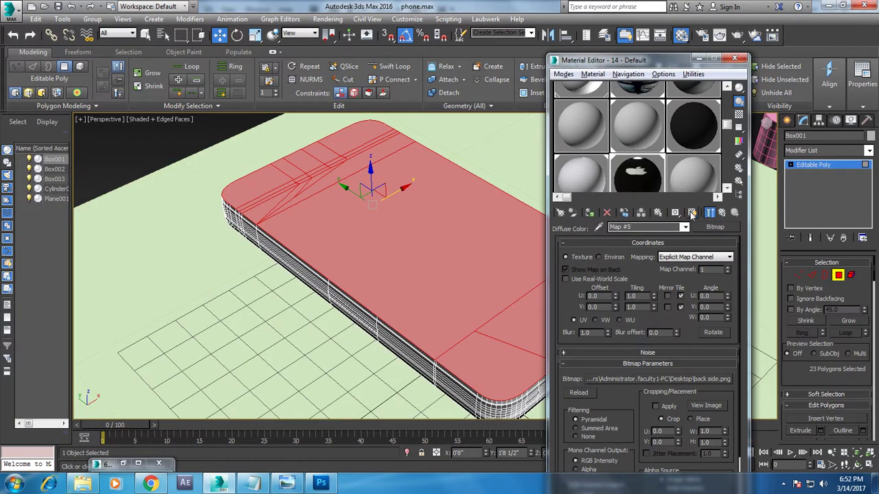
pyautogui.click(691, 213)
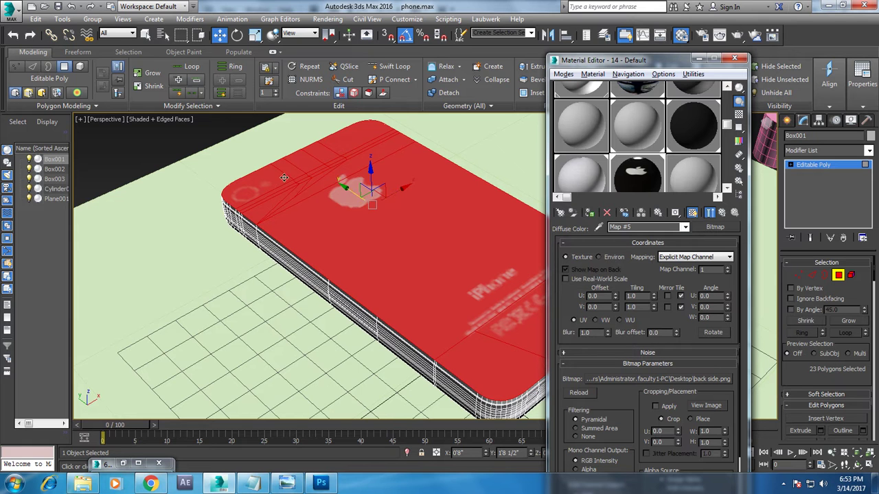
# Step: Orbit to inspect the textured back and edges, then select the phone's back polygon
pyautogui.keyDown('alt'); pyautogui.moveTo(311, 184); pyautogui.dragTo(330, 206, button='middle'); pyautogui.keyUp('alt')
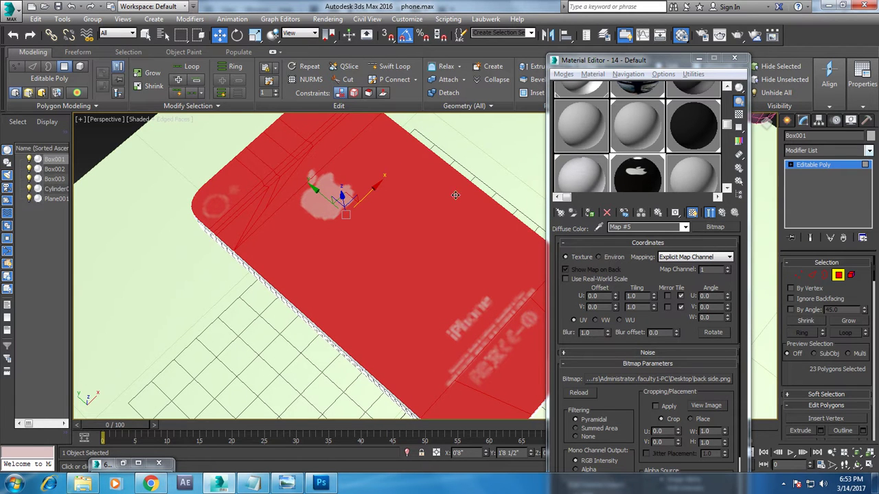
pyautogui.keyDown('alt'); pyautogui.moveTo(395, 165); pyautogui.dragTo(405, 156, button='middle'); pyautogui.keyUp('alt')
pyautogui.click(118, 130)
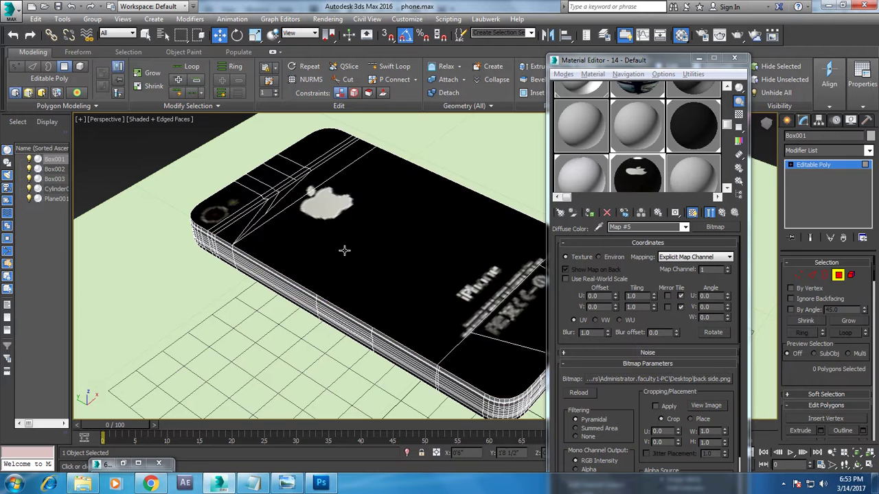
pyautogui.keyDown('alt'); pyautogui.moveTo(303, 242); pyautogui.dragTo(406, 240, button='middle'); pyautogui.keyUp('alt')
pyautogui.click(407, 241)
# Step: Leave polygon level and convert the phone to an Editable Poly
pyautogui.rightClick(405, 239)
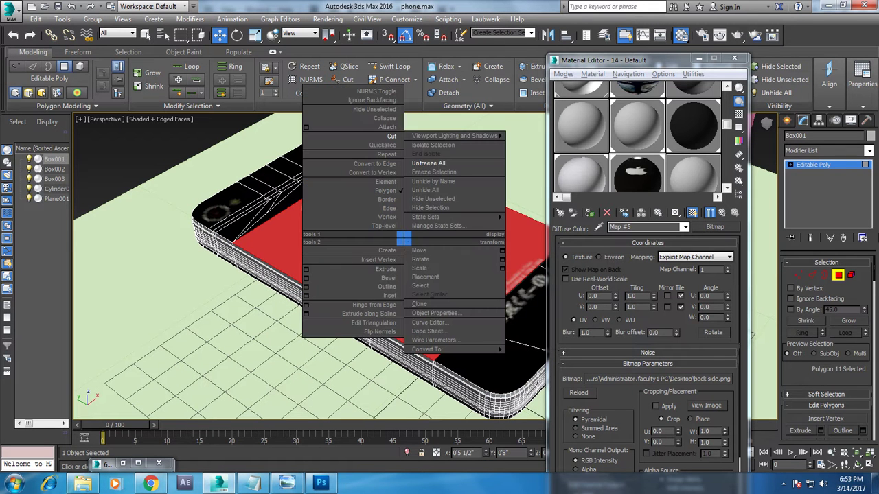
pyautogui.click(835, 166)
pyautogui.click(834, 163)
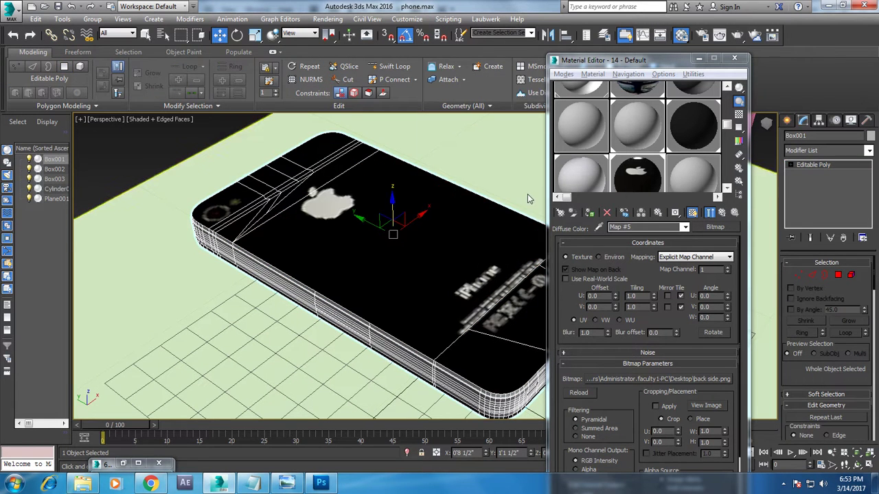
pyautogui.rightClick(443, 216)
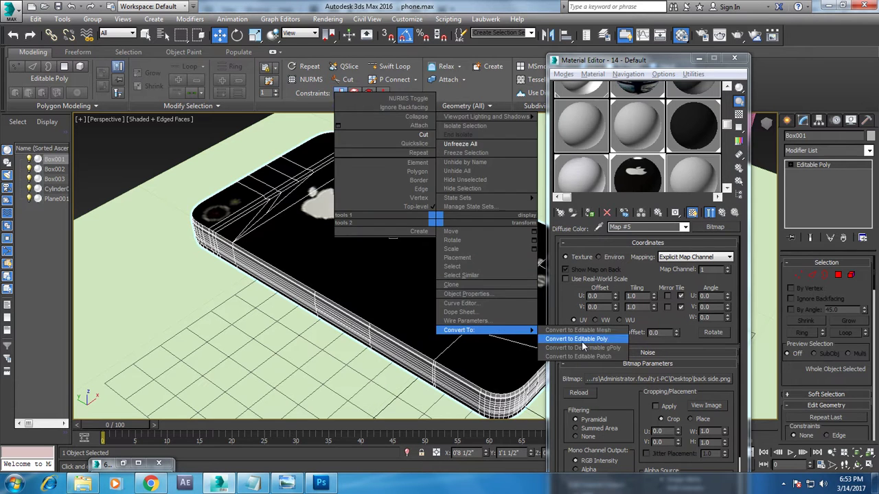
pyautogui.click(549, 347)
# Step: Undo a trial 90° rotation, close the material editor, and maximize the Front view
pyautogui.keyDown('alt'); pyautogui.moveTo(346, 237); pyautogui.dragTo(336, 252, button='middle'); pyautogui.keyUp('alt')
pyautogui.press('e')
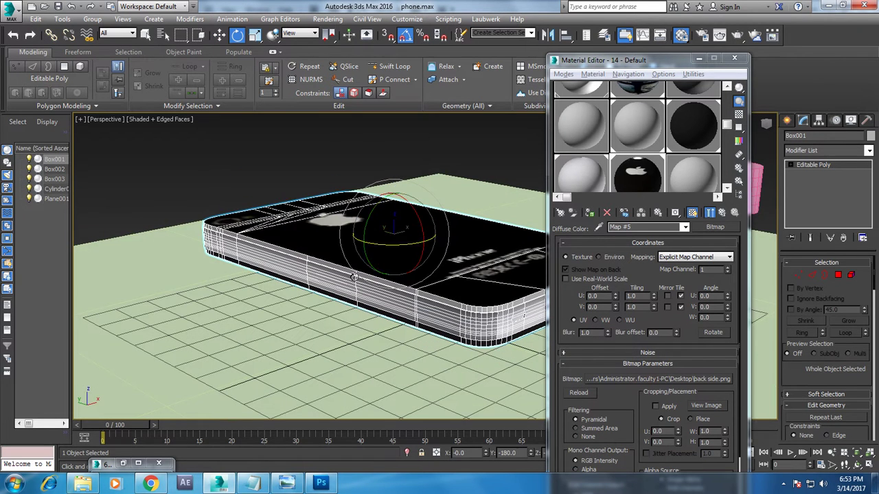
pyautogui.moveTo(362, 237); pyautogui.dragTo(365, 228)
pyautogui.hotkey('ctrl', 'z')
pyautogui.keyDown('alt'); pyautogui.moveTo(368, 226); pyautogui.dragTo(325, 216, button='middle'); pyautogui.keyUp('alt')
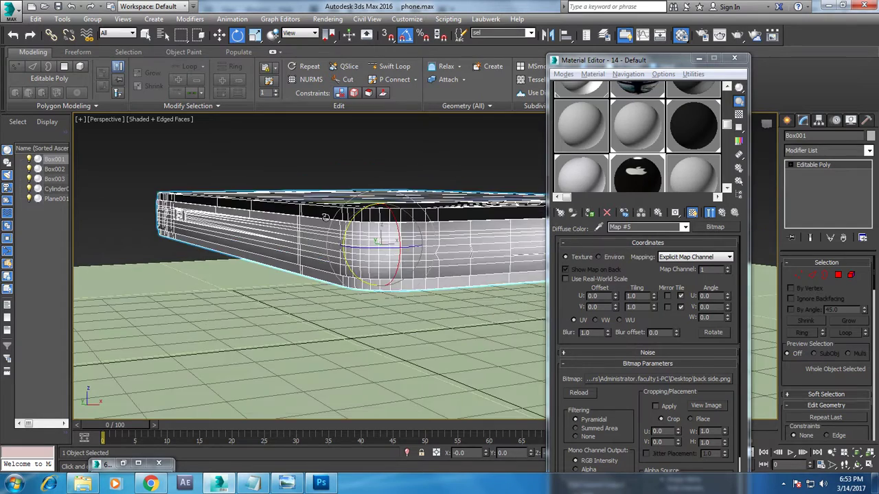
pyautogui.hotkey('alt', 'w')
pyautogui.click(734, 58)
pyautogui.hotkey('alt', 'w')
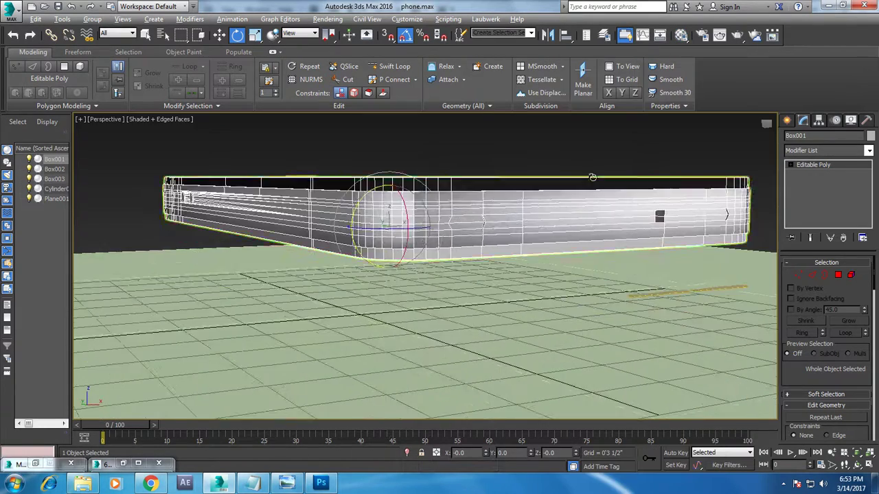
pyautogui.hotkey('alt', 'w')
pyautogui.middleClick(543, 144)
pyautogui.hotkey('alt', 'w')
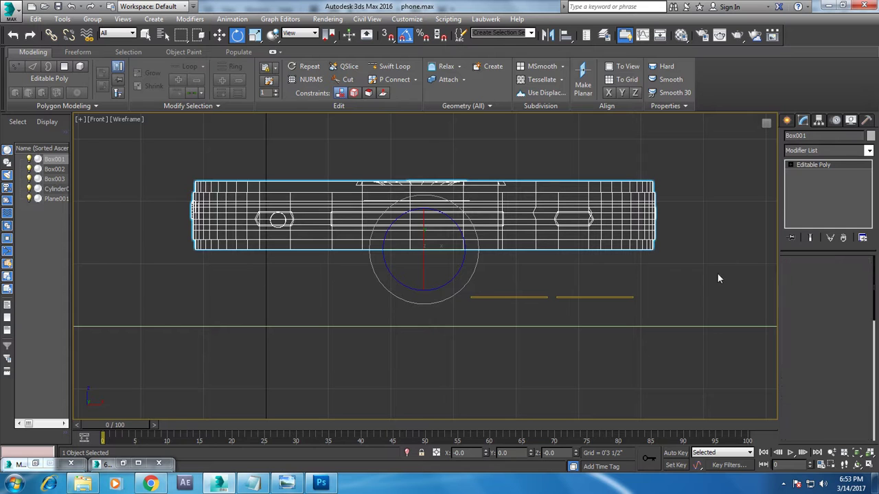
# Step: Box-select the polygons along the phone's bottom edge in Front view, then return to Perspective
pyautogui.click(838, 275)
pyautogui.moveTo(167, 241)
pyautogui.mouseDown()
pyautogui.moveTo(664, 250)
pyautogui.moveTo(706, 237)
pyautogui.mouseUp()
pyautogui.press('w')
pyautogui.hotkey('alt', 'w')
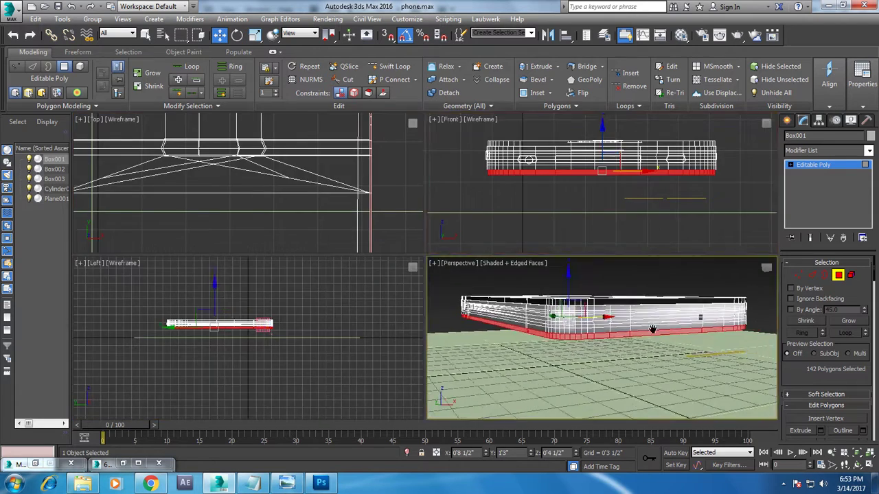
pyautogui.hotkey('alt', 'w')
pyautogui.keyDown('alt'); pyautogui.moveTo(530, 280); pyautogui.dragTo(521, 282, button='middle'); pyautogui.keyUp('alt')
# Step: Assign 09 - Default to the bottom edge faces, close the editor and clear the selection
pyautogui.click(680, 34)
pyautogui.click(589, 213)
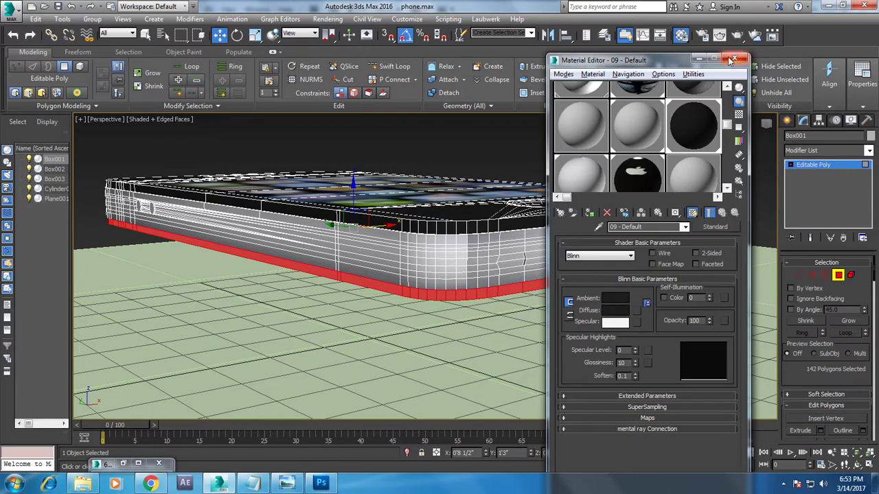
pyautogui.click(735, 57)
pyautogui.click(691, 182)
pyautogui.keyDown('alt'); pyautogui.moveTo(691, 181); pyautogui.dragTo(806, 215, button='middle'); pyautogui.keyUp('alt')
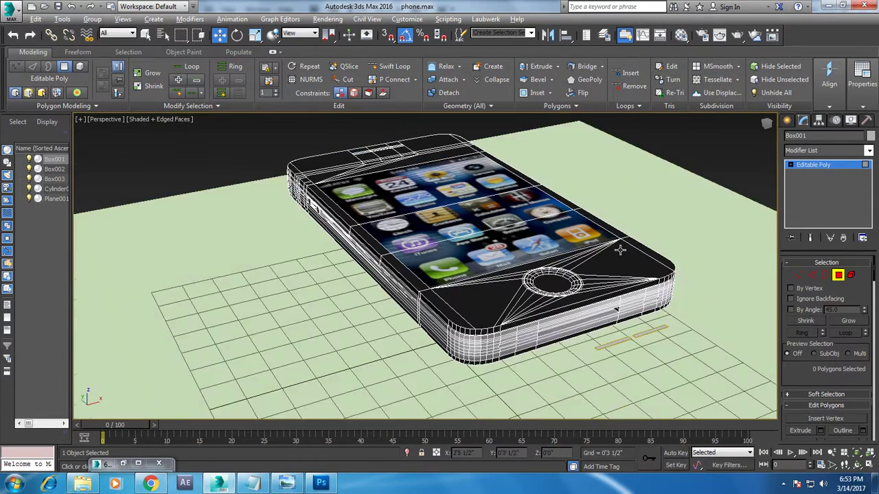
# Step: Hide wireframe edges in the shaded view and exit polygon editing level
pyautogui.press('F4')
pyautogui.moveTo(691, 214)
pyautogui.keyDown('alt'); pyautogui.mouseDown(button='middle')
pyautogui.moveTo(626, 172)
pyautogui.moveTo(451, 180)
pyautogui.moveTo(844, 116)
pyautogui.mouseUp(button='middle'); pyautogui.keyUp('alt')
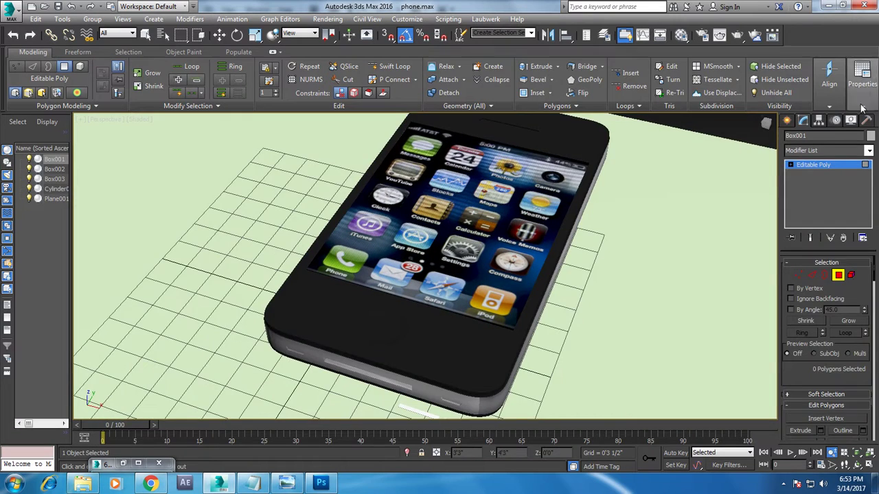
pyautogui.click(831, 164)
pyautogui.keyDown('alt'); pyautogui.moveTo(686, 206); pyautogui.dragTo(539, 225, button='middle'); pyautogui.keyUp('alt')
# Step: Rotate the phone 180° to lie back-up and render a preview of its back
pyautogui.press('e')
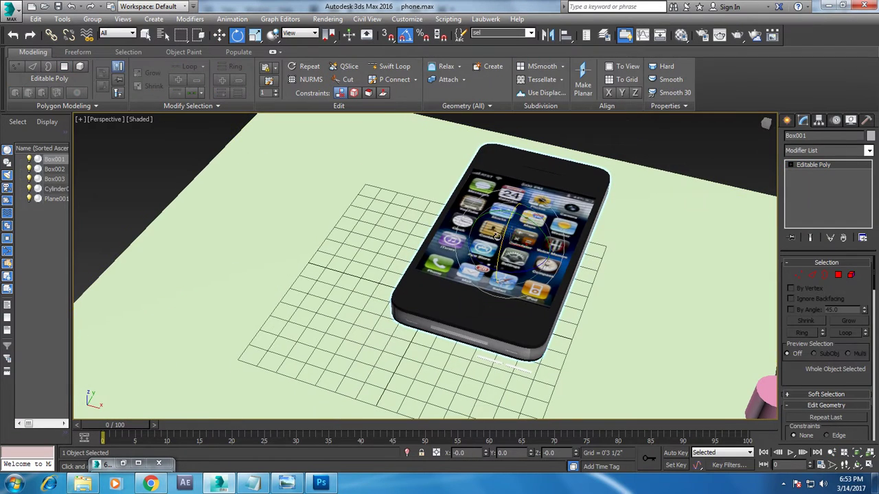
pyautogui.moveTo(534, 221)
pyautogui.mouseDown()
pyautogui.moveTo(521, 218)
pyautogui.moveTo(532, 224)
pyautogui.mouseUp()
pyautogui.keyDown('alt'); pyautogui.moveTo(532, 223); pyautogui.dragTo(542, 228, button='middle'); pyautogui.keyUp('alt')
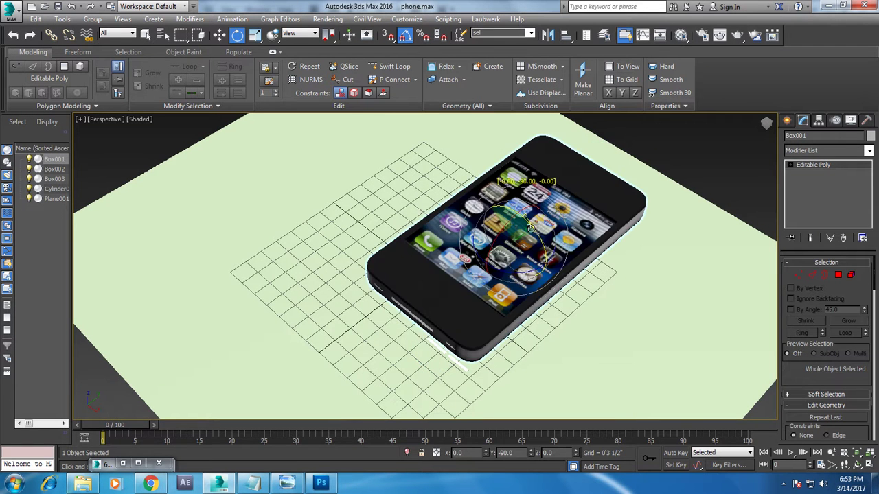
pyautogui.moveTo(532, 232); pyautogui.dragTo(528, 227)
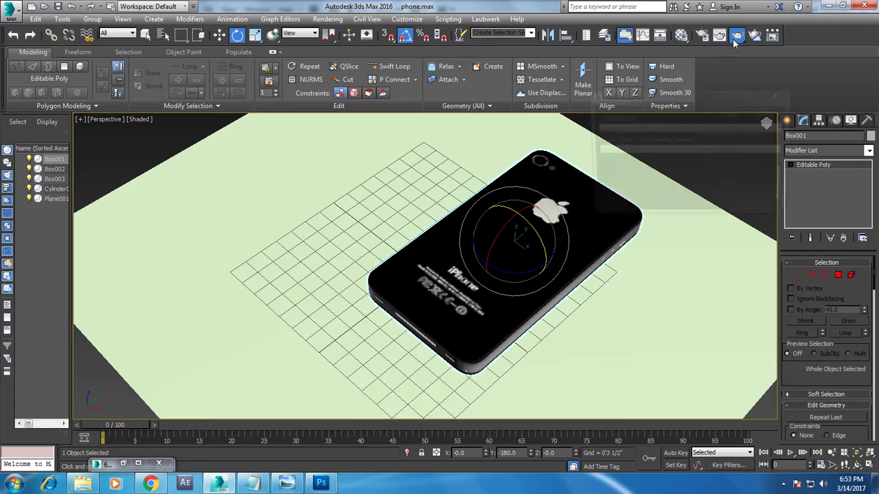
pyautogui.click(732, 39)
pyautogui.click(485, 35)
# Step: Rotate the phone back to lie screen-up
pyautogui.moveTo(540, 248); pyautogui.dragTo(535, 242)
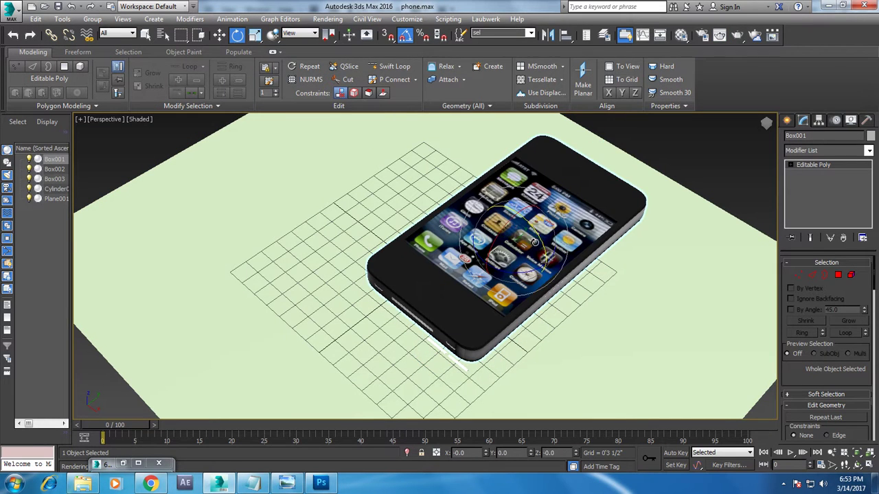
pyautogui.press('w')
pyautogui.scroll(3, 532, 220)
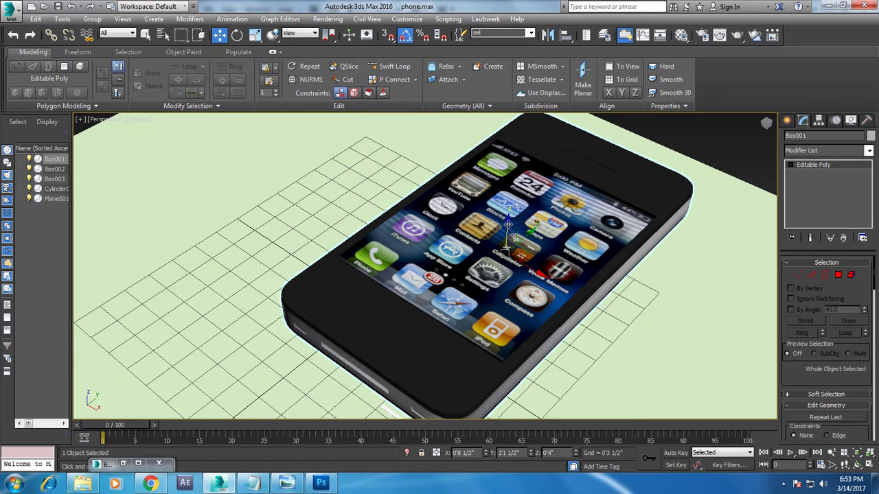
pyautogui.keyDown('alt'); pyautogui.moveTo(508, 225); pyautogui.dragTo(515, 219, button='middle'); pyautogui.keyUp('alt')
# Step: Render the face-up phone, then orbit to a lower, wider view
pyautogui.click(736, 35)
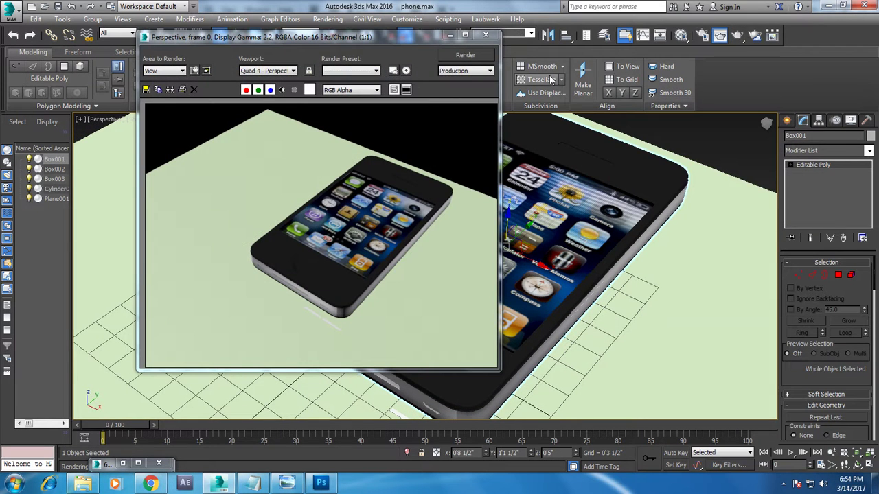
pyautogui.click(485, 35)
pyautogui.moveTo(508, 226)
pyautogui.keyDown('alt'); pyautogui.mouseDown(button='middle')
pyautogui.moveTo(494, 230)
pyautogui.moveTo(567, 226)
pyautogui.moveTo(559, 225)
pyautogui.mouseUp(button='middle'); pyautogui.keyUp('alt')
pyautogui.moveTo(415, 154)
pyautogui.keyDown('alt'); pyautogui.mouseDown(button='middle')
pyautogui.moveTo(533, 208)
pyautogui.moveTo(536, 238)
pyautogui.mouseUp(button='middle'); pyautogui.keyUp('alt')
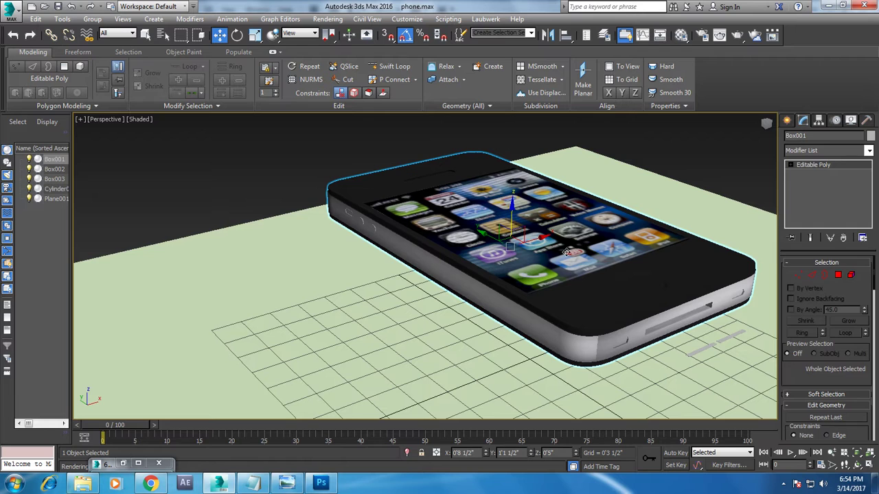
# Step: Shift-drag a copy named Box004 to the left of the phone
pyautogui.keyDown('shift'); pyautogui.moveTo(536, 239); pyautogui.dragTo(358, 309); pyautogui.keyUp('shift')
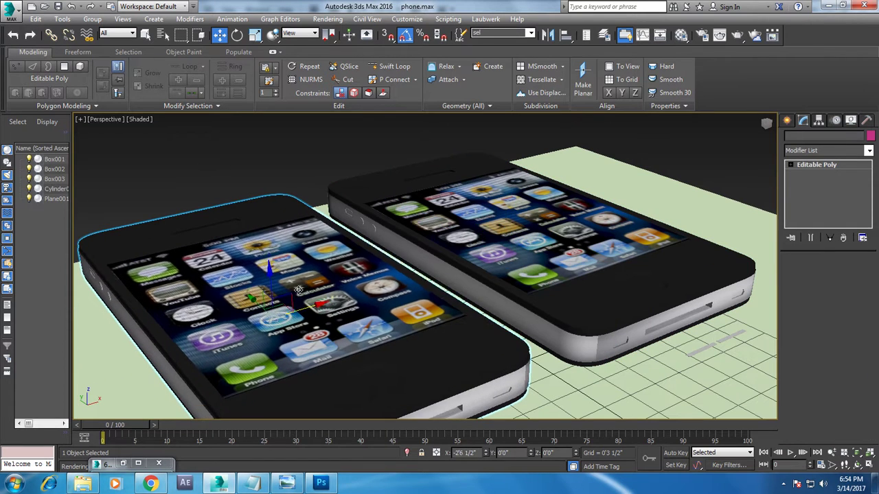
pyautogui.click(440, 286)
pyautogui.keyDown('alt'); pyautogui.moveTo(549, 298); pyautogui.dragTo(558, 292, button='middle'); pyautogui.keyUp('alt')
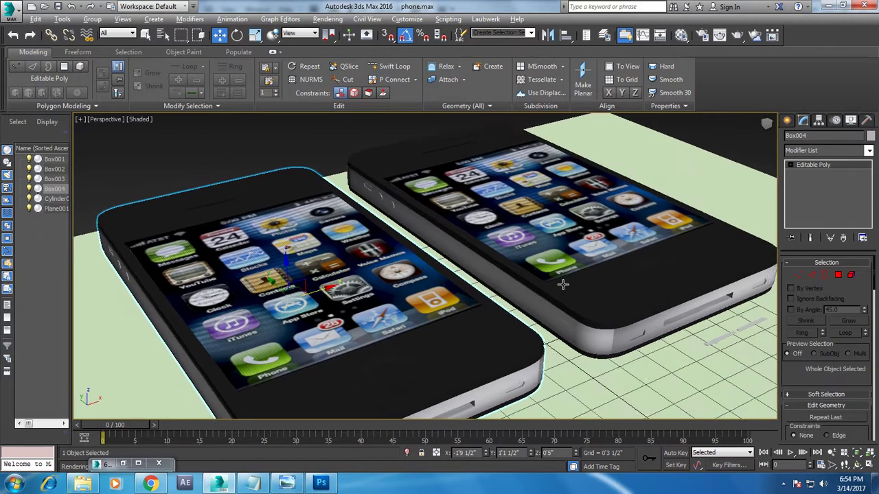
# Step: Bring the Notepad tutorial notes to the front from the taskbar
pyautogui.click(255, 485)
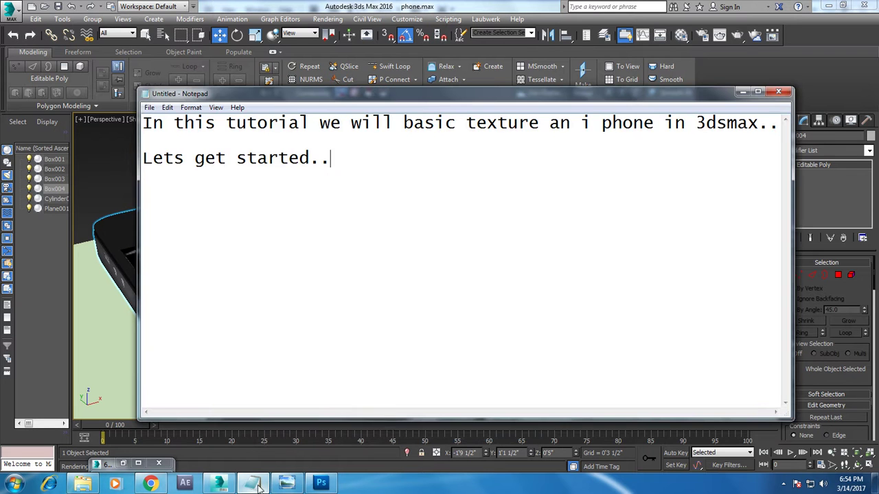